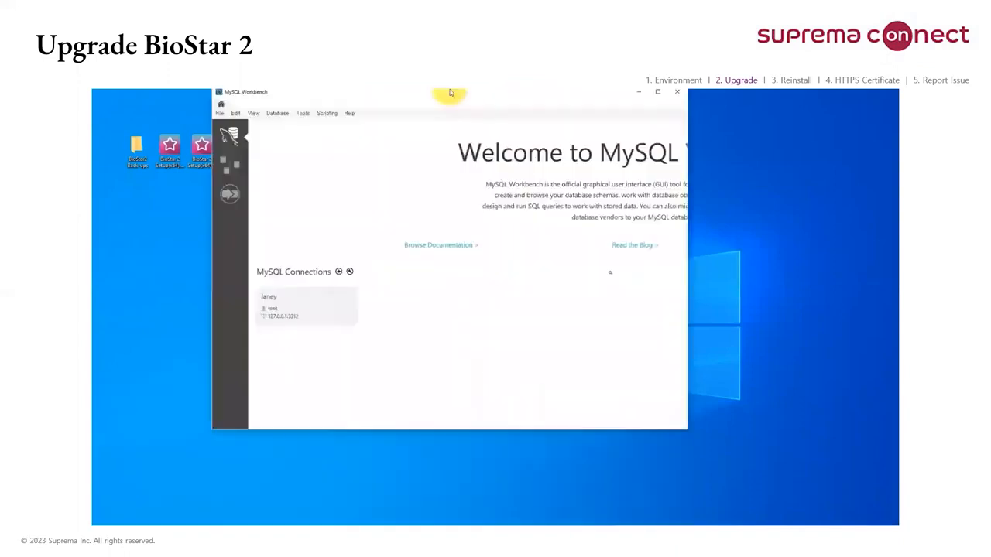
Step: Open MySQL Workbench and connect to the saved local server connection on port 3312, continuing despite the version incompatibility
{"action": "double_click", "coordinate": [449, 90]}
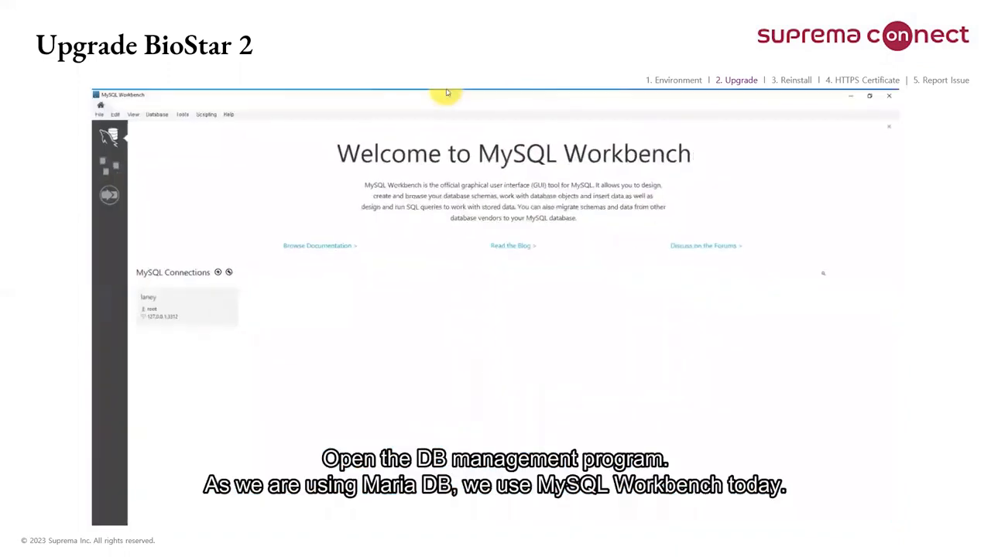
{"action": "left_click", "coordinate": [198, 302]}
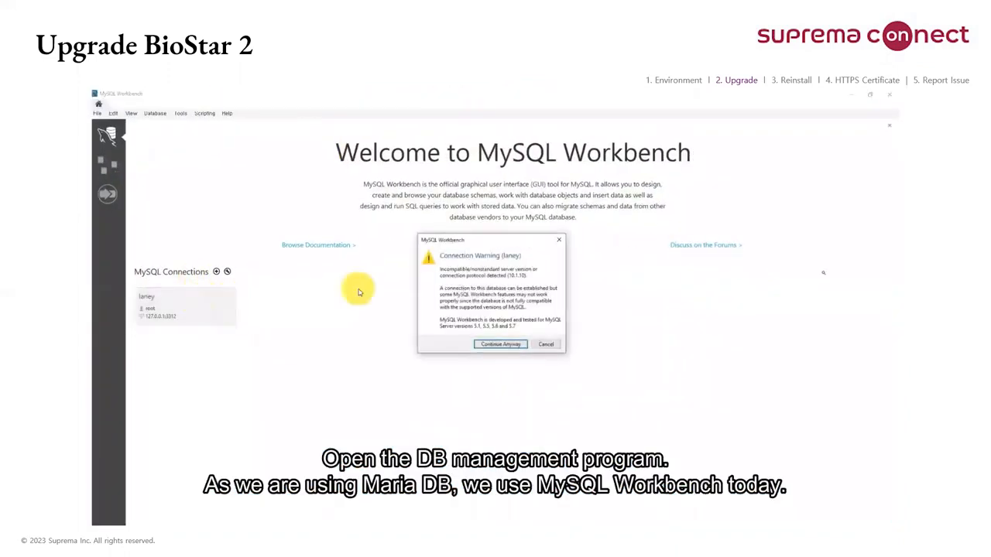
{"action": "left_click", "coordinate": [498, 347]}
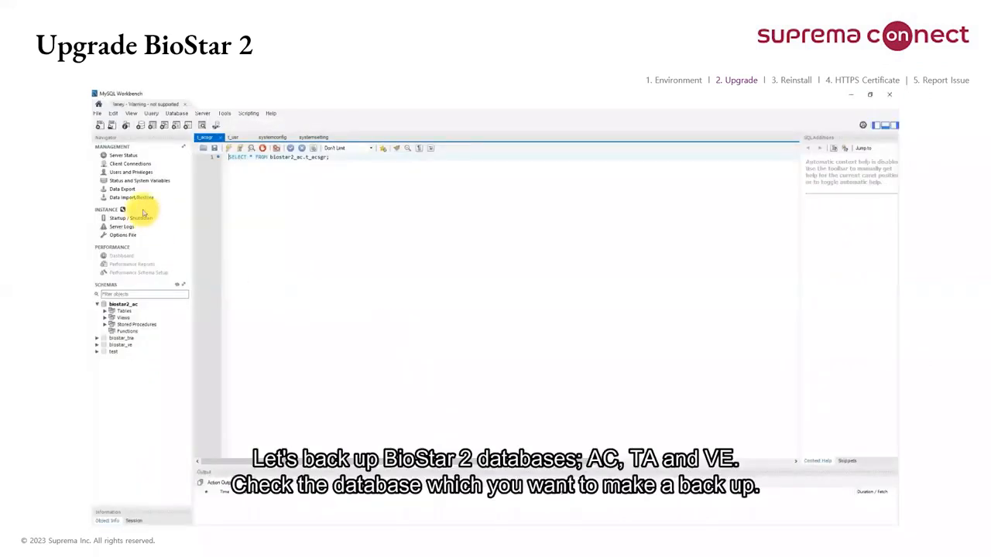
Step: Set up a data export of the biostar2_ac schema to biostar2_ac_20221030_2.8.16.sql in the desktop folder BioStar2 Back-ups
{"action": "left_click", "coordinate": [123, 188]}
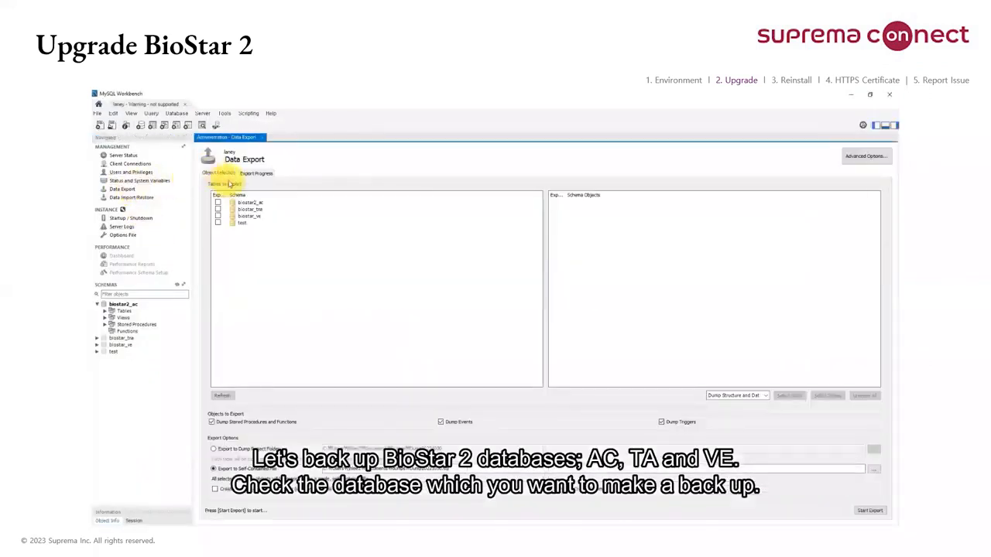
{"action": "left_click", "coordinate": [218, 205]}
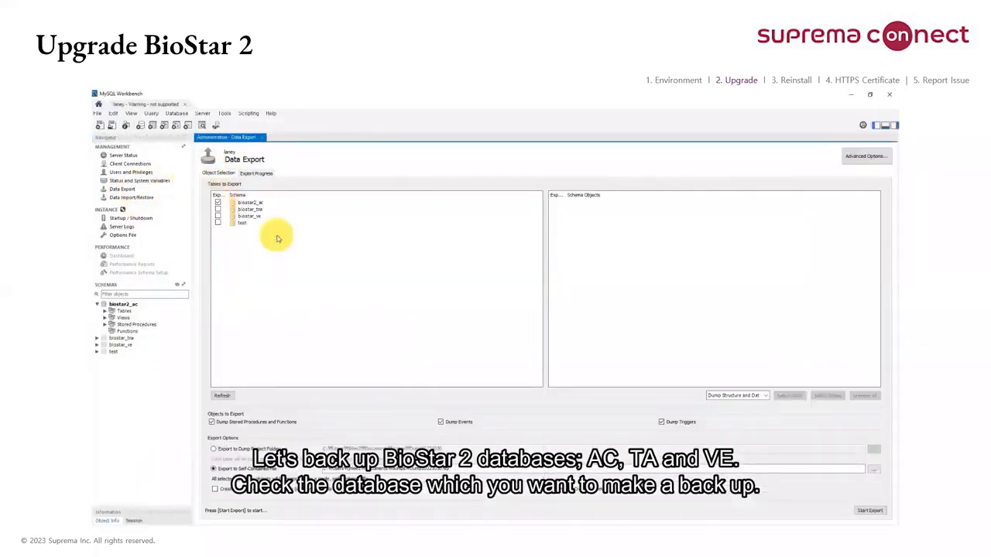
{"action": "left_click", "coordinate": [874, 470]}
{"action": "left_click", "coordinate": [126, 171]}
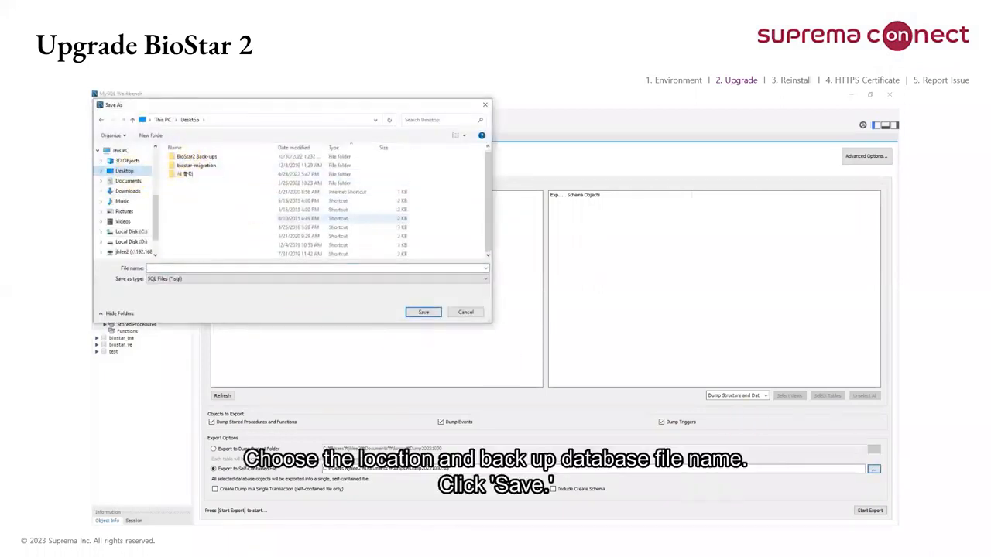
{"action": "double_click", "coordinate": [210, 159]}
{"action": "left_click", "coordinate": [235, 268]}
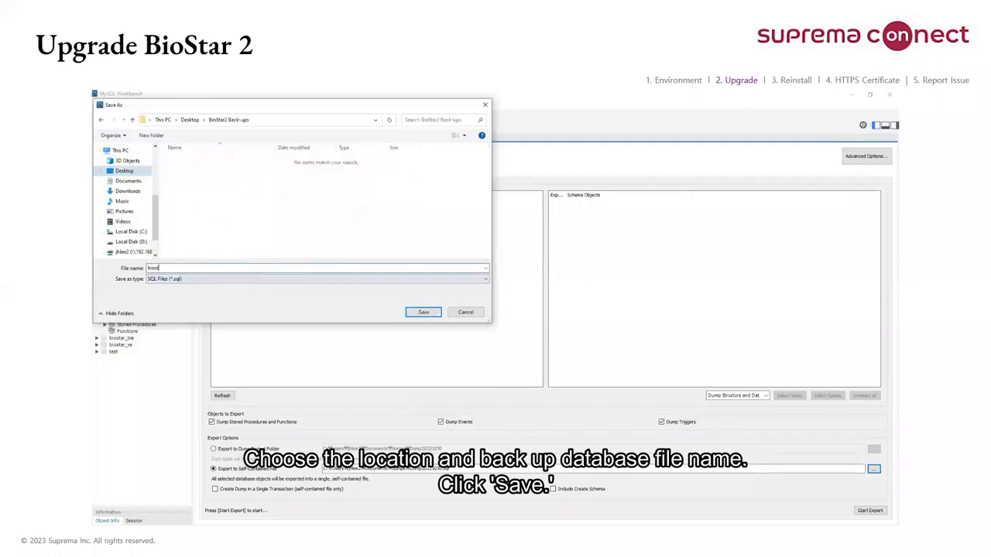
{"action": "type", "text": "biostar2_ac_20221030_2.8.16"}
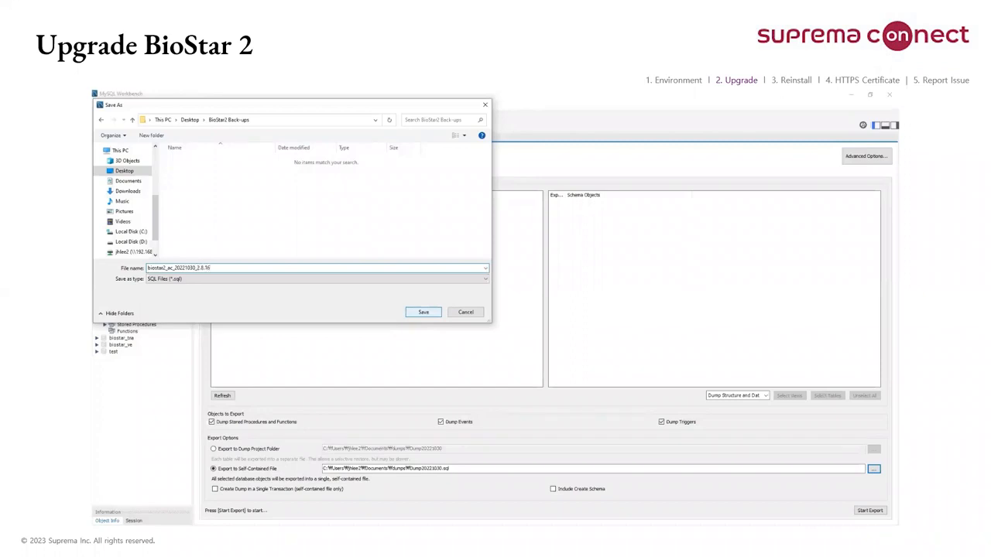
{"action": "left_click", "coordinate": [429, 315]}
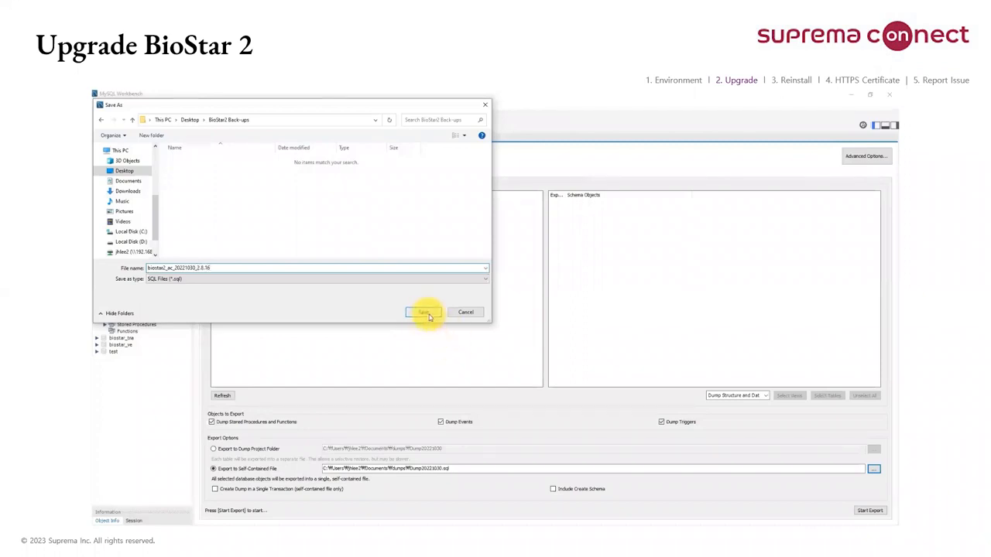
Step: Enable Include Create Schema and run the biostar2_ac export, continuing despite the mysqldump version mismatch
{"action": "left_click", "coordinate": [559, 491]}
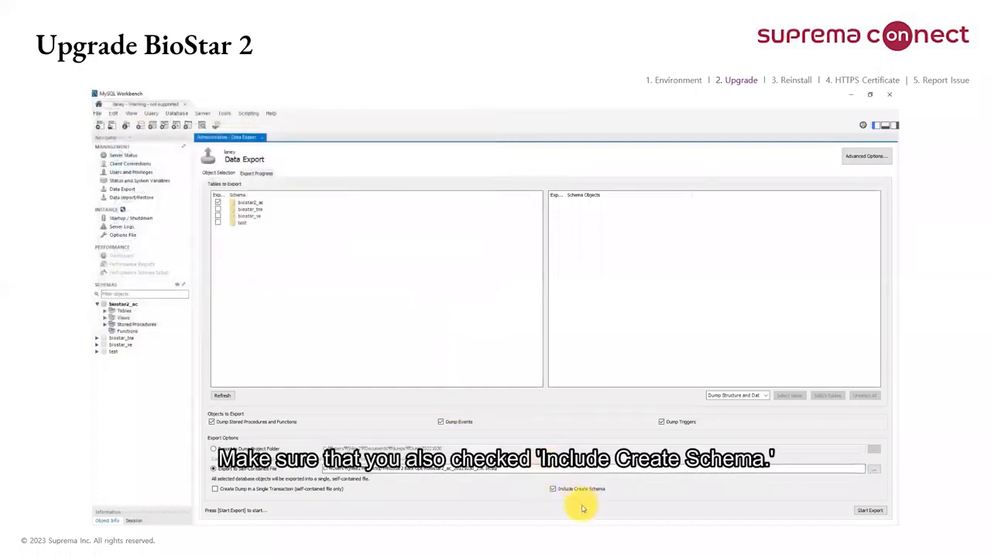
{"action": "left_click", "coordinate": [867, 512]}
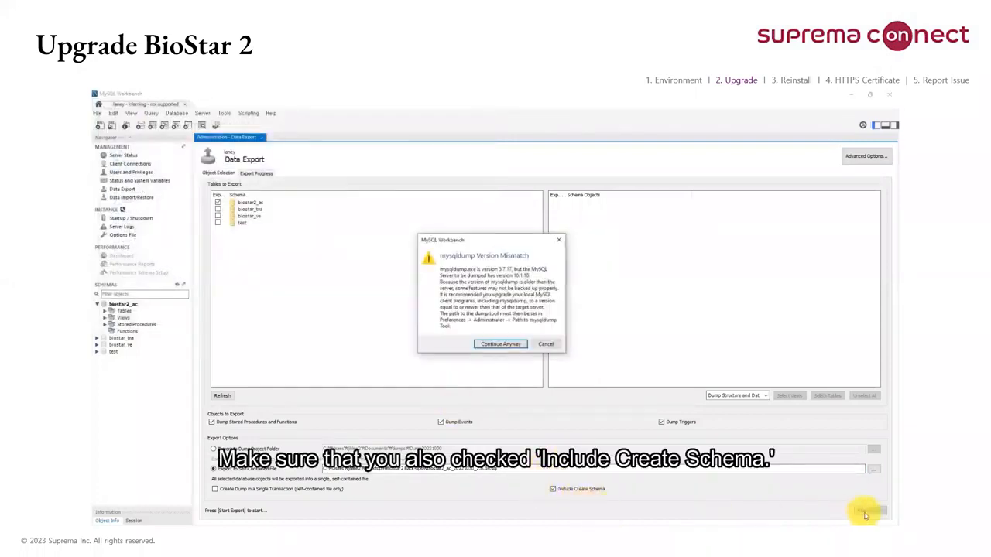
{"action": "left_click", "coordinate": [502, 345]}
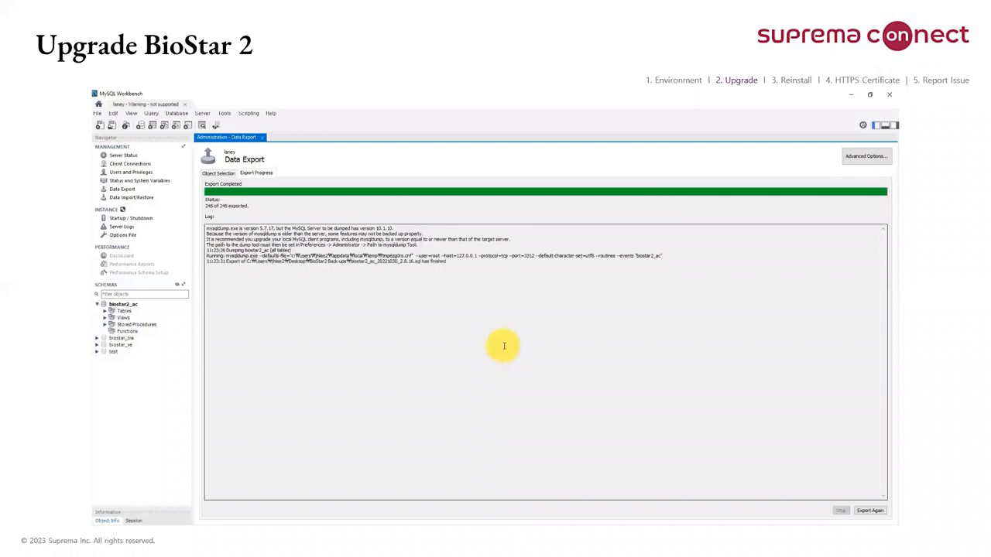
Step: Close the finished export and start a fresh data export with the biostar_tna schema selected
{"action": "left_click", "coordinate": [128, 190]}
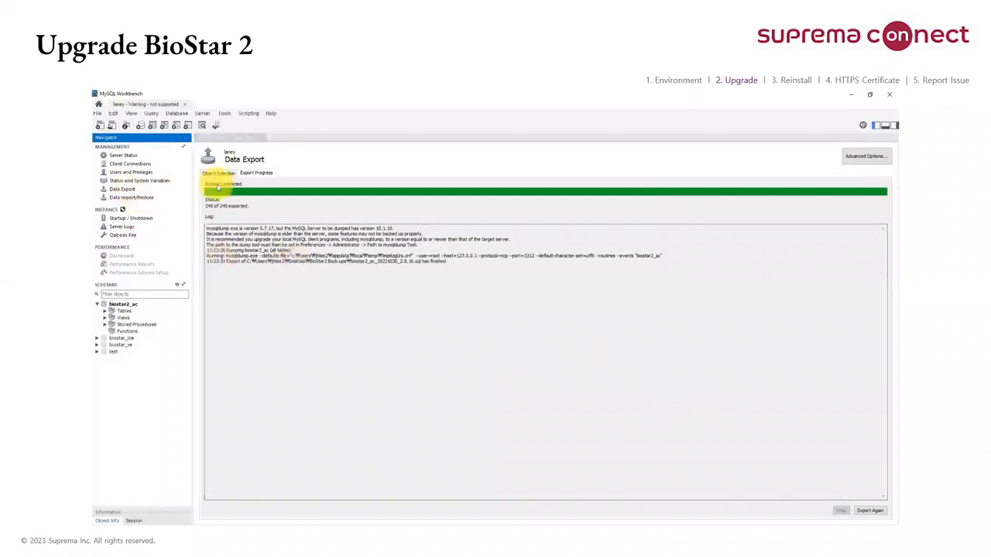
{"action": "left_click", "coordinate": [264, 138]}
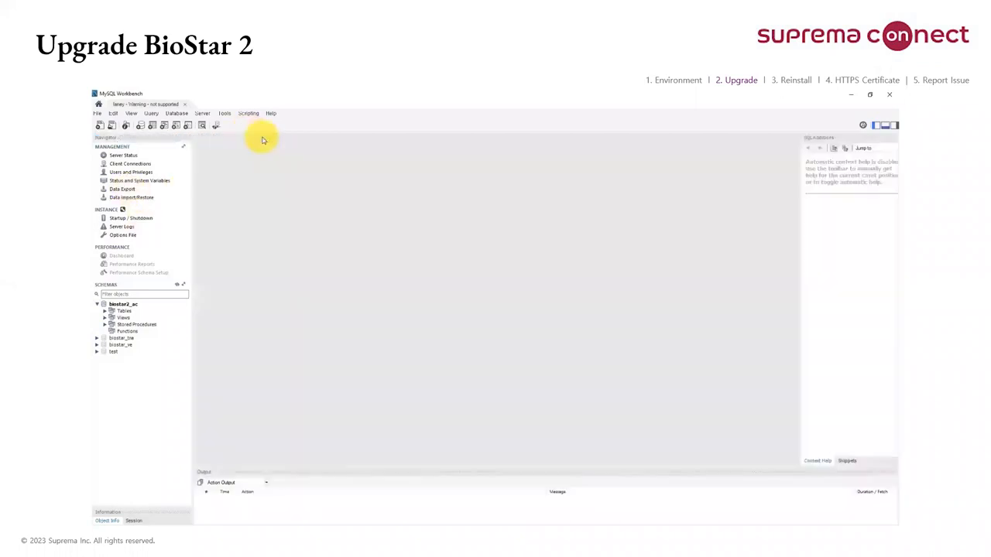
{"action": "left_click", "coordinate": [123, 189]}
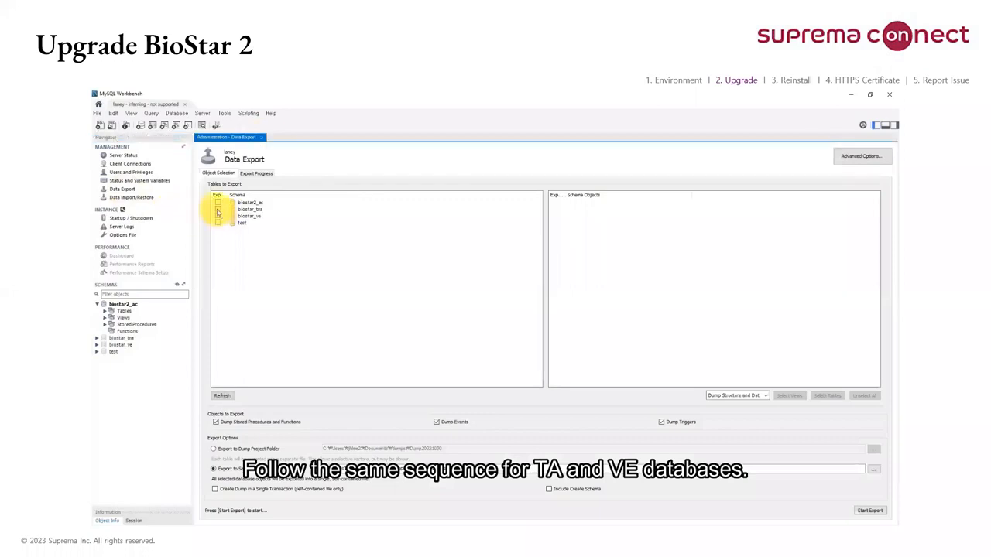
{"action": "left_click", "coordinate": [217, 210]}
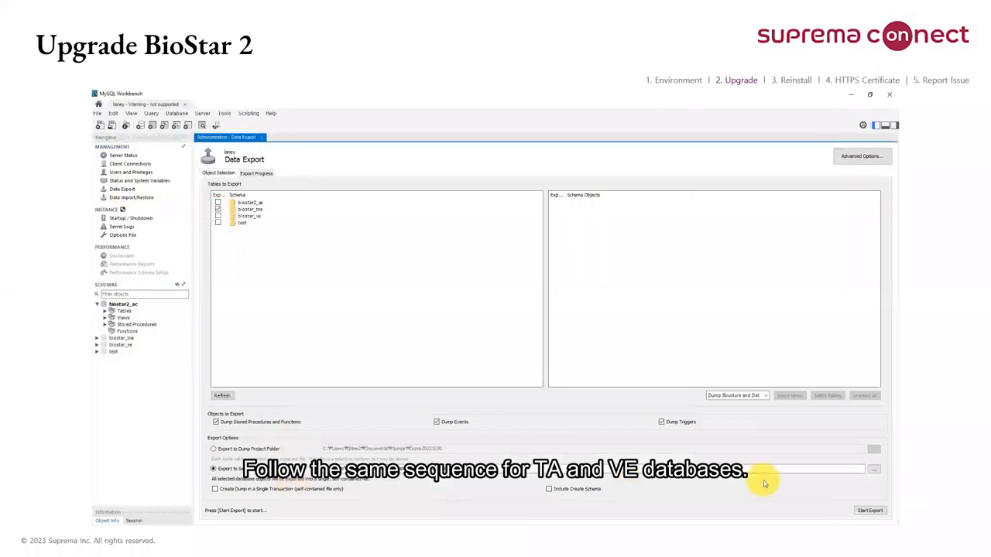
Step: Set the self-contained export file to biostar2_ta_20221030_2.8.16.sql in the desktop folder BioStar2 Back-ups
{"action": "left_click", "coordinate": [872, 470]}
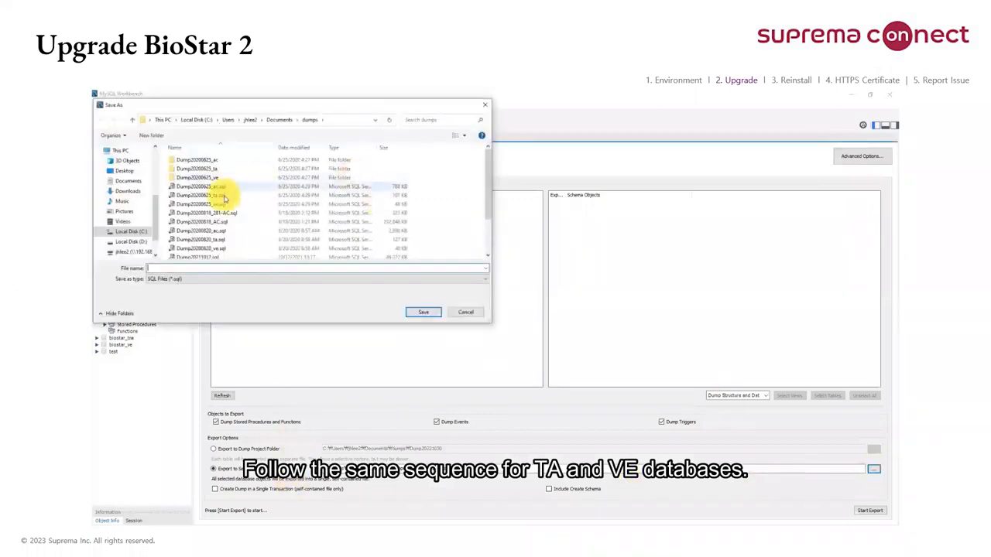
{"action": "left_click", "coordinate": [123, 171]}
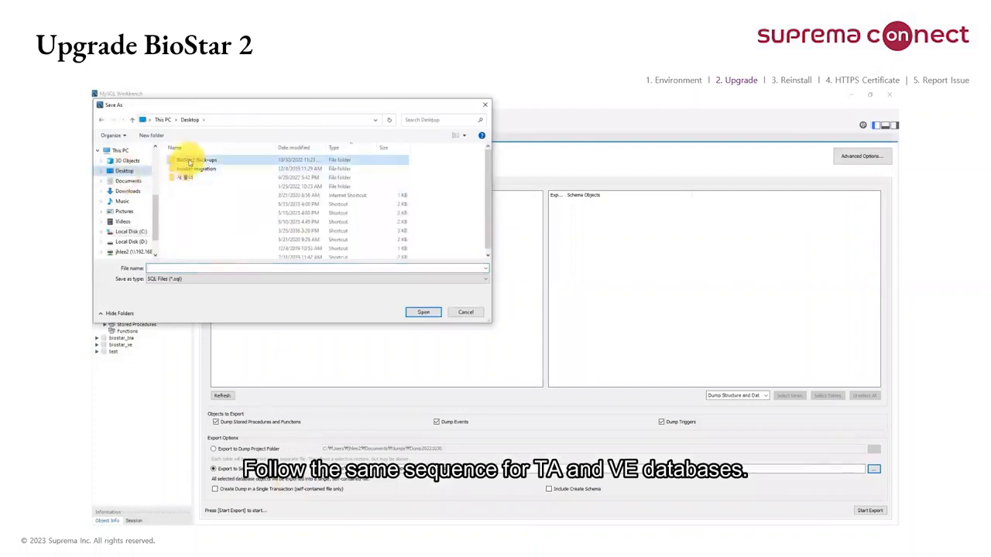
{"action": "double_click", "coordinate": [197, 161]}
{"action": "left_click", "coordinate": [217, 162]}
{"action": "triple_click", "coordinate": [172, 267]}
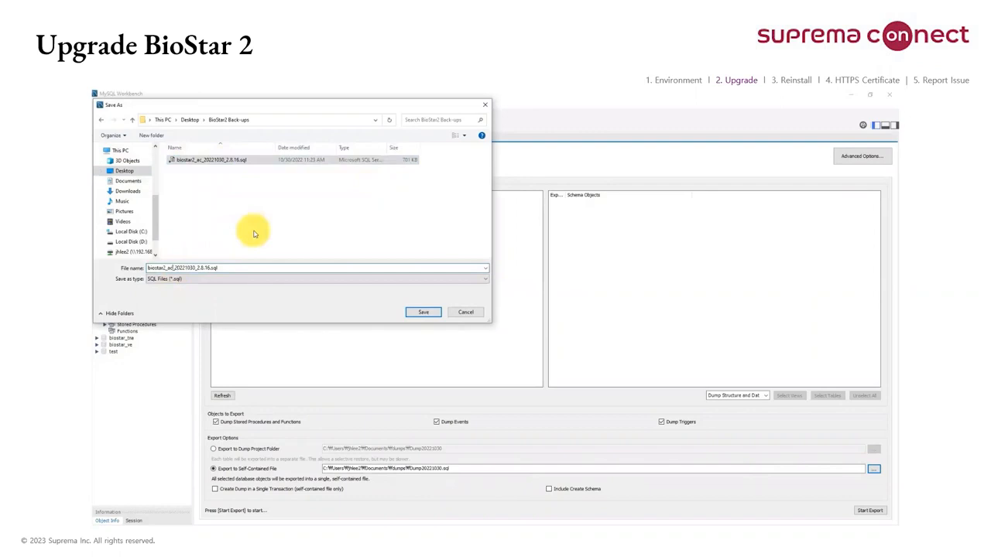
{"action": "key", "text": "BackSpace"}
{"action": "key", "text": "BackSpace"}
{"action": "type", "text": "ta"}
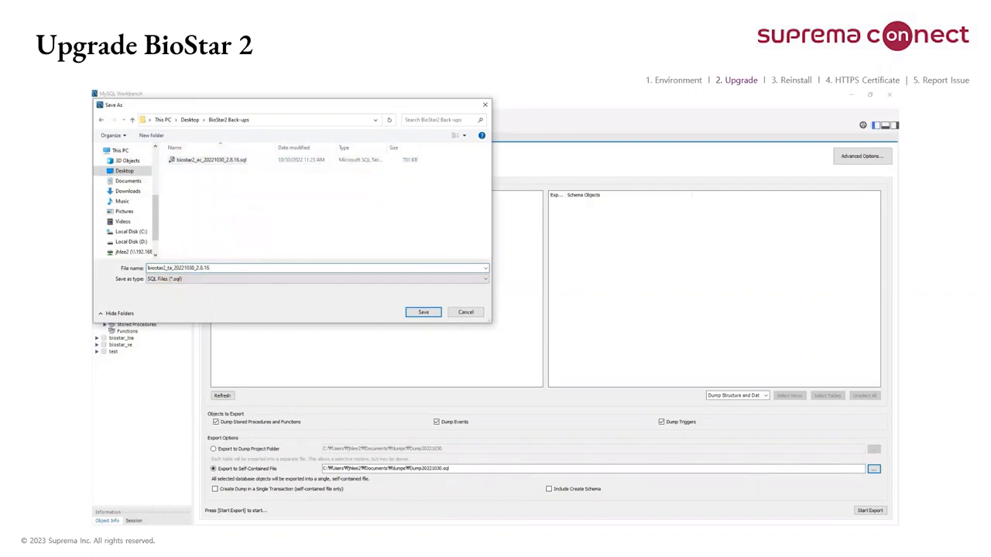
{"action": "key", "text": "Return"}
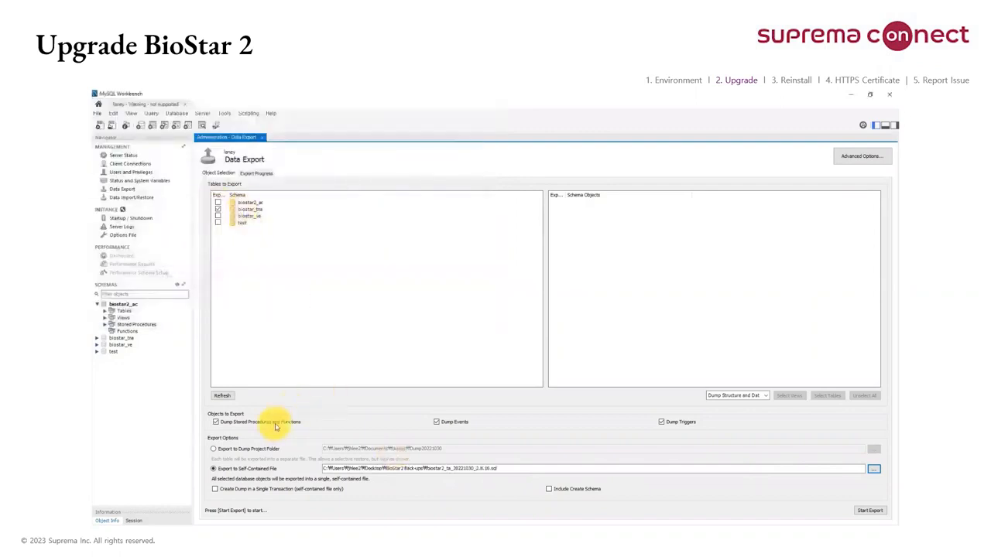
Step: Enable Include Create Schema and run the biostar_tna export, continuing despite the mysqldump version mismatch
{"action": "left_click", "coordinate": [550, 490]}
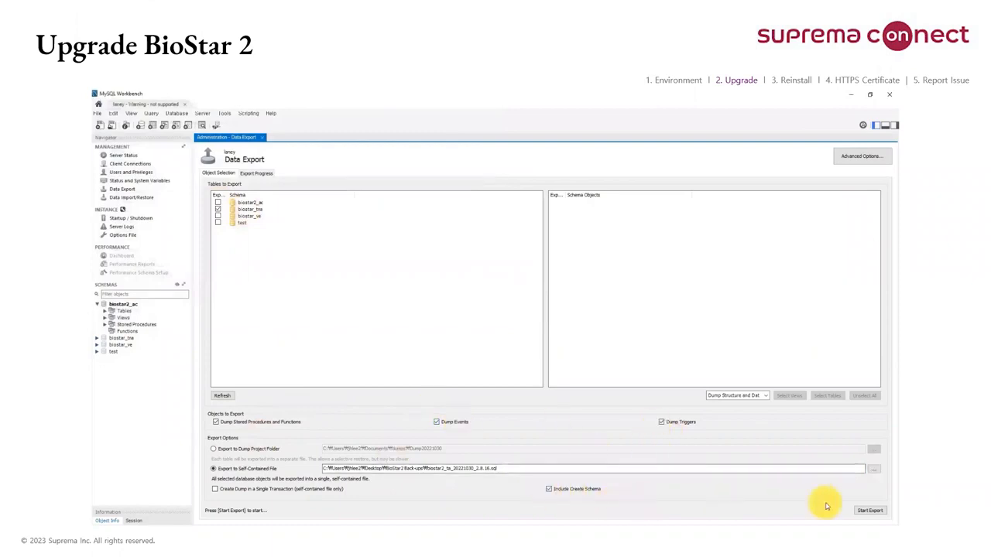
{"action": "left_click", "coordinate": [870, 510]}
{"action": "left_click", "coordinate": [503, 343]}
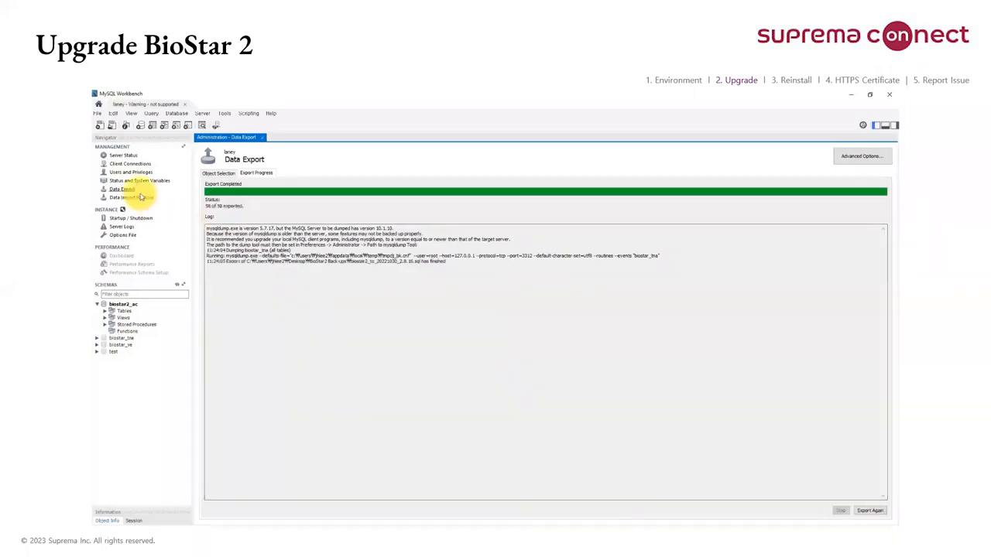
Step: Select only the biostar_ve schema for export and set its file to biostar2_ve_20221030_2.8.16.sql in the desktop folder BioStar2 Back-ups
{"action": "left_click", "coordinate": [221, 173]}
{"action": "left_click", "coordinate": [218, 210]}
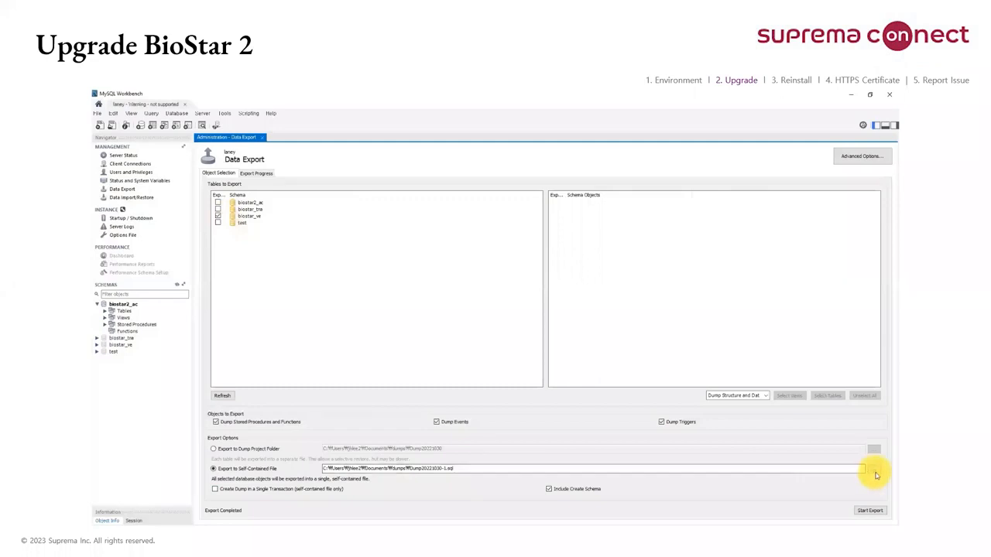
{"action": "left_click", "coordinate": [874, 470]}
{"action": "left_click", "coordinate": [122, 171]}
{"action": "double_click", "coordinate": [205, 159]}
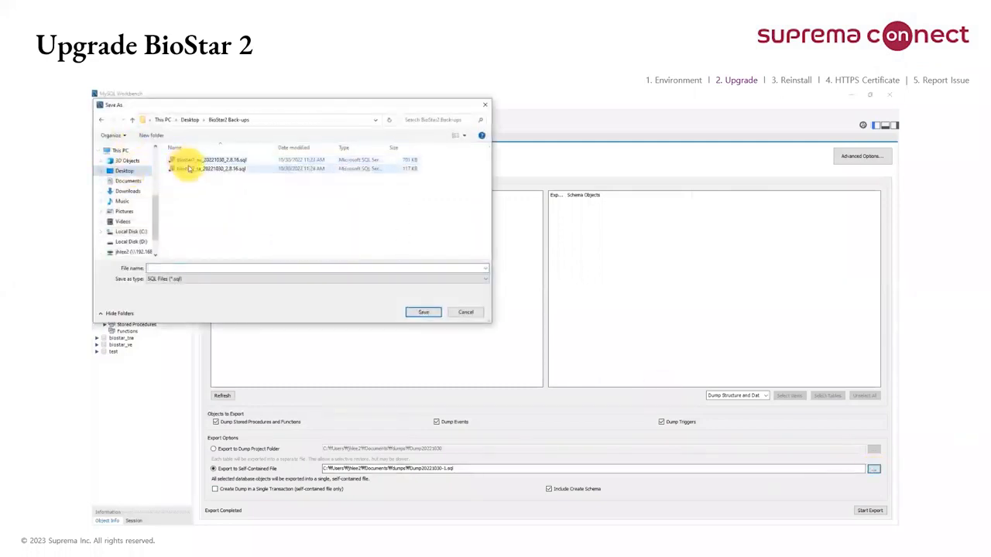
{"action": "left_click", "coordinate": [188, 169]}
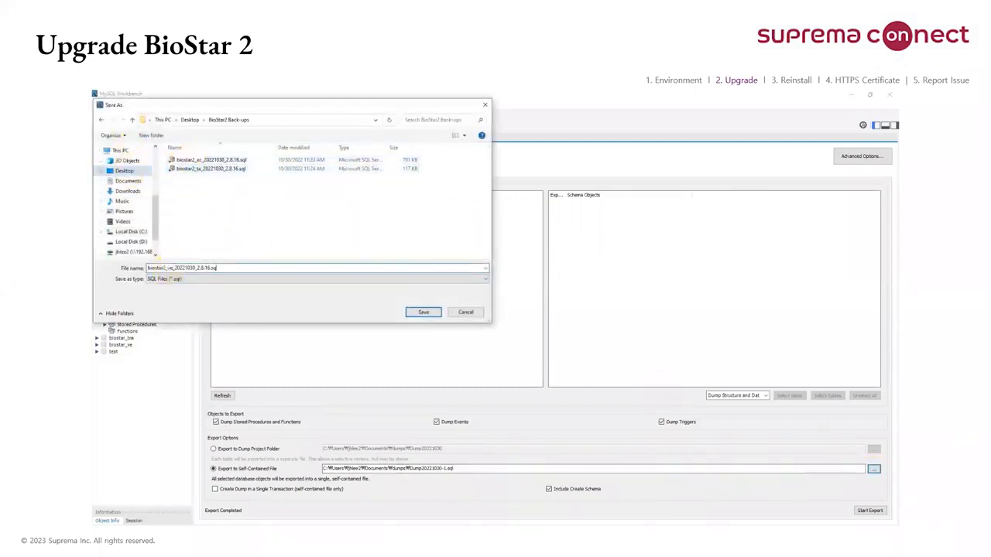
{"action": "key", "text": "Return"}
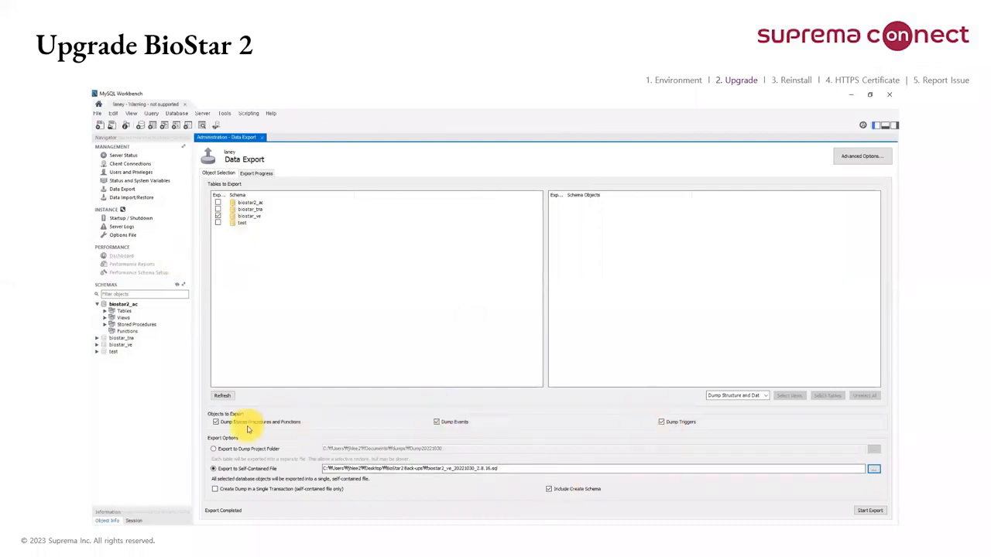
Step: Run the biostar_ve export despite the mysqldump version mismatch and close MySQL Workbench
{"action": "left_click", "coordinate": [869, 511]}
{"action": "left_click", "coordinate": [501, 346]}
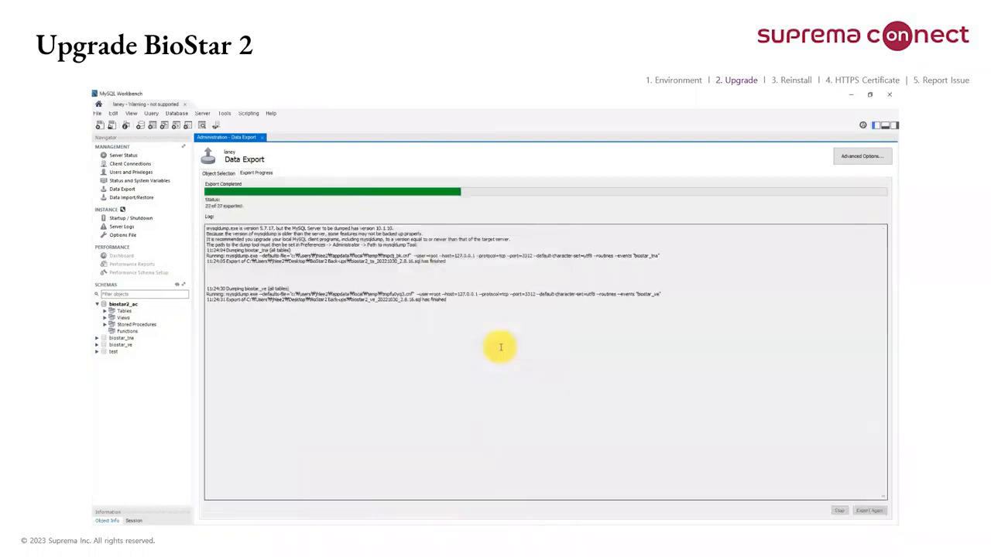
{"action": "left_click", "coordinate": [892, 94]}
Step: Open the desktop BioStar2 Back-ups folder and C:\Program Files\BioStar 2(x64) in File Explorer, with both windows side by side
{"action": "double_click", "coordinate": [134, 143]}
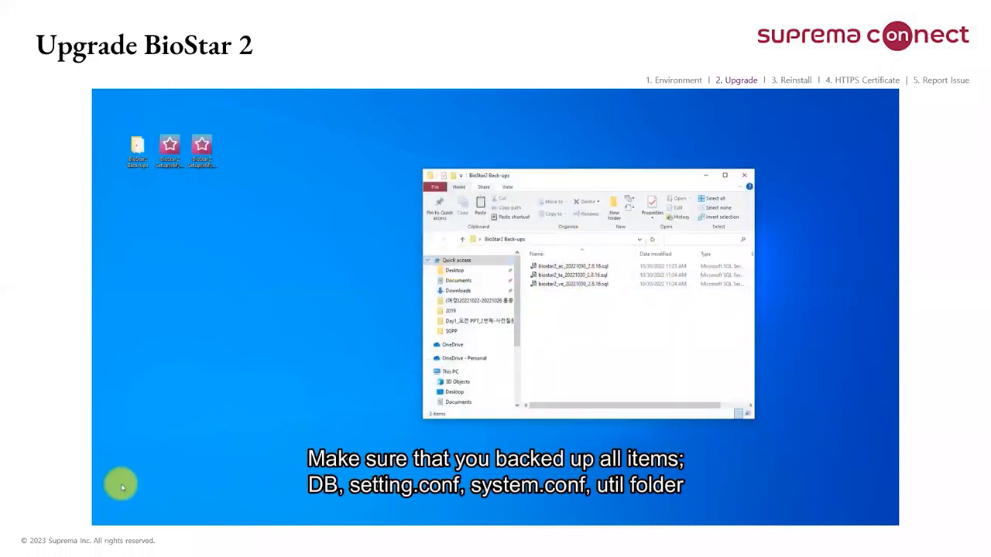
{"action": "left_click", "coordinate": [268, 535]}
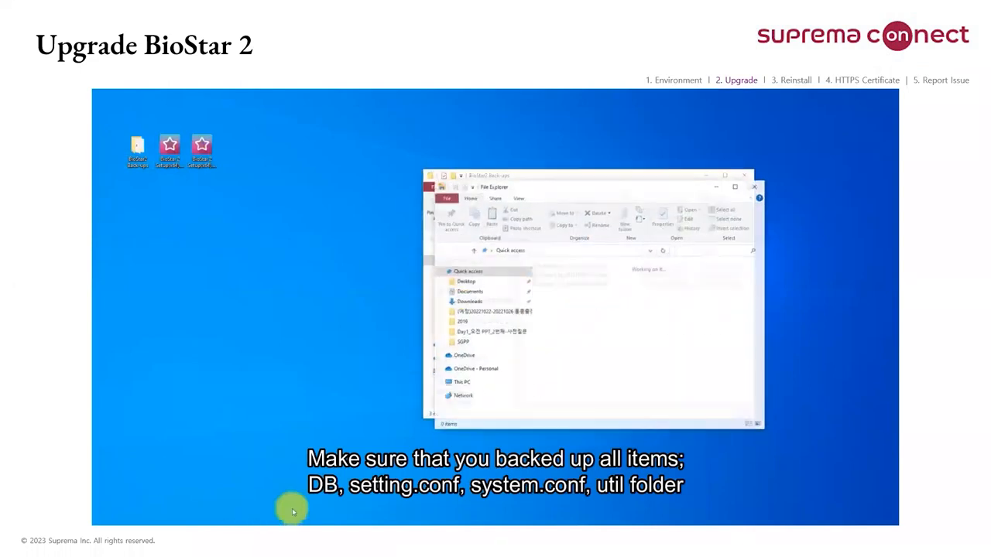
{"action": "scroll", "coordinate": [496, 399], "scroll_direction": "down", "scroll_amount": 2}
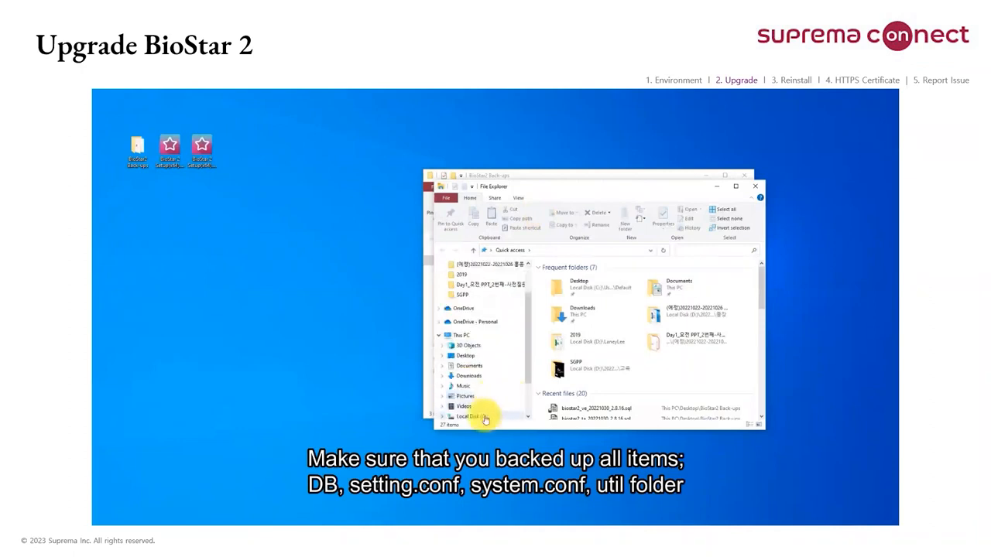
{"action": "left_click", "coordinate": [480, 416]}
{"action": "double_click", "coordinate": [572, 348]}
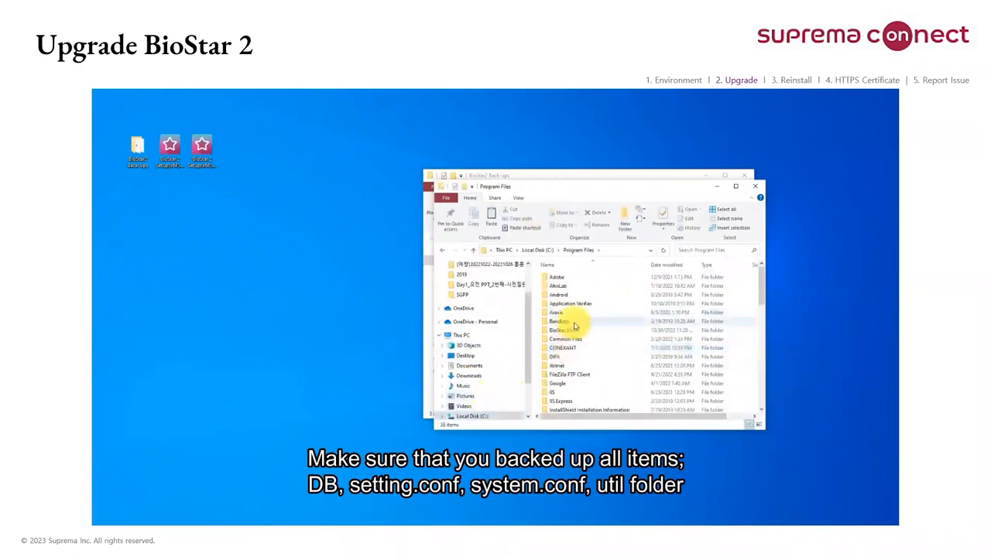
{"action": "double_click", "coordinate": [563, 330]}
{"action": "left_click_drag", "start_coordinate": [601, 187], "coordinate": [319, 179]}
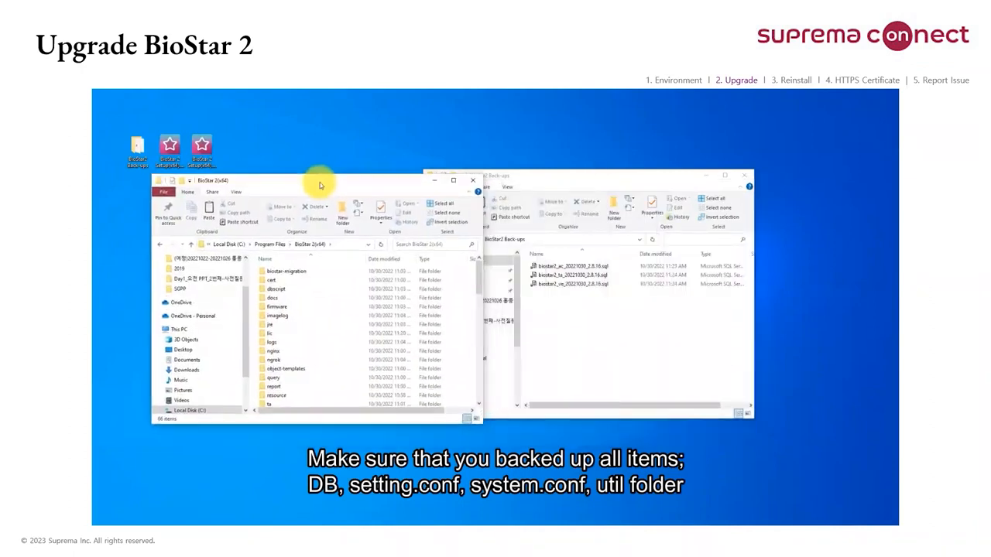
{"action": "left_click_drag", "start_coordinate": [534, 177], "coordinate": [619, 175]}
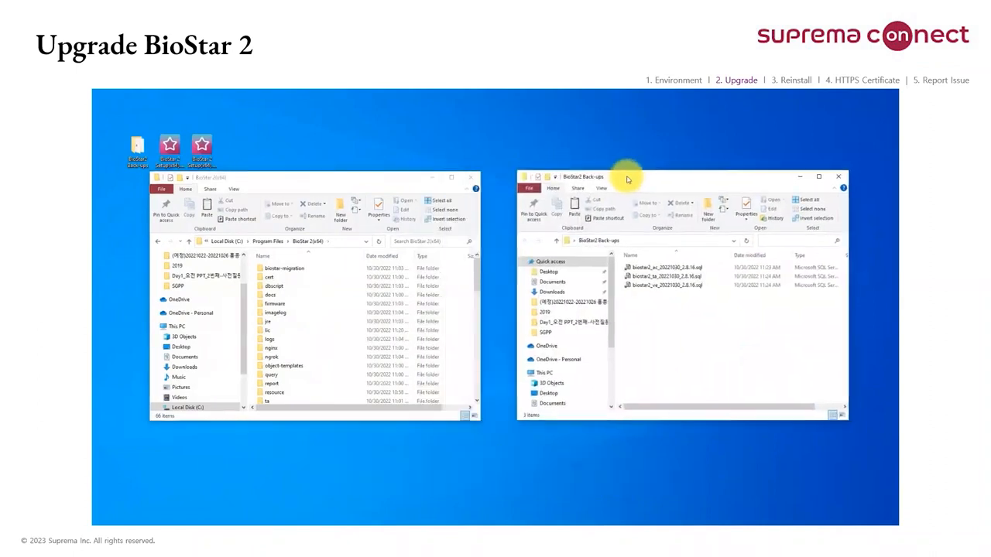
Step: Copy the lic folder from the BioStar 2(x64) program folder into the BioStar2 Back-ups folder
{"action": "left_click", "coordinate": [272, 332]}
{"action": "right_click", "coordinate": [275, 335]}
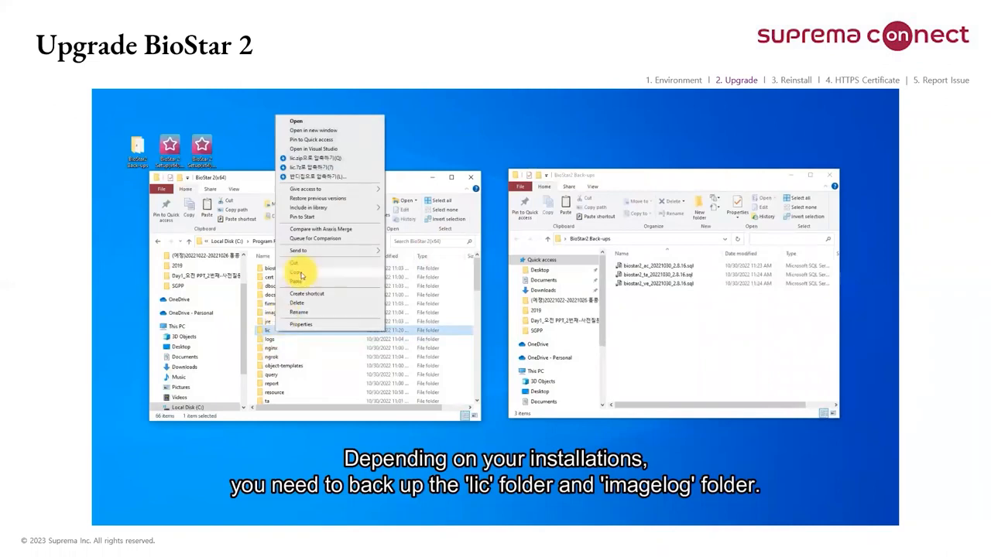
{"action": "left_click", "coordinate": [305, 272]}
{"action": "left_click", "coordinate": [683, 319]}
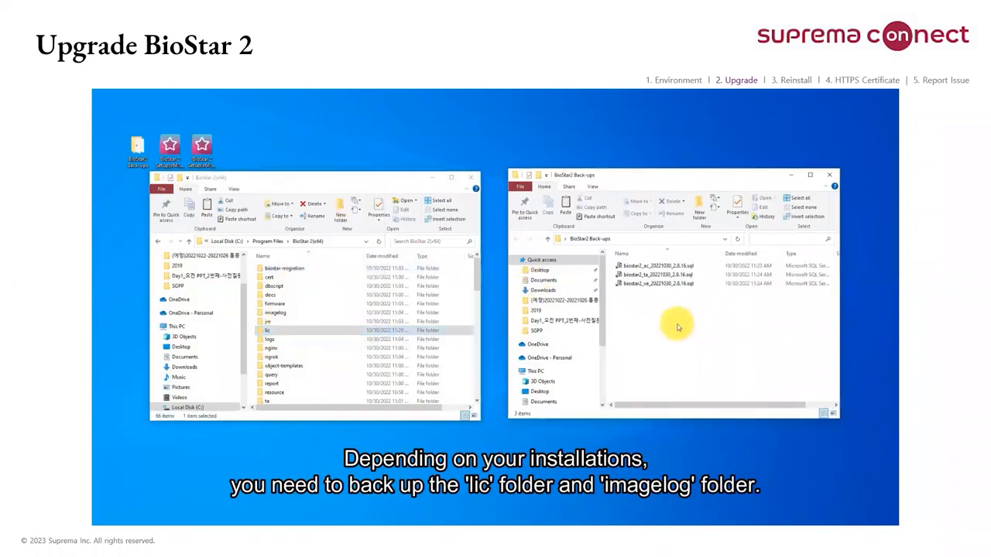
{"action": "right_click", "coordinate": [678, 327]}
{"action": "left_click", "coordinate": [707, 395]}
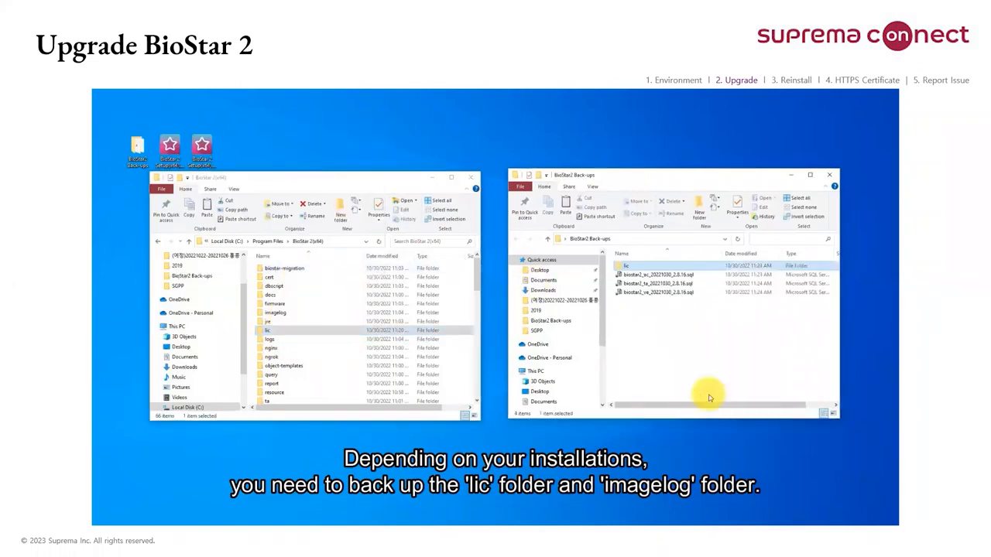
Step: Copy setting.conf and system.conf from the BioStar 2(x64) folder into the BioStar2 Back-ups folder
{"action": "scroll", "coordinate": [288, 356], "scroll_direction": "down", "scroll_amount": 4}
{"action": "scroll", "coordinate": [291, 354], "scroll_direction": "down", "scroll_amount": 6}
{"action": "scroll", "coordinate": [280, 376], "scroll_direction": "down", "scroll_amount": 5}
{"action": "left_click", "coordinate": [277, 357]}
{"action": "scroll", "coordinate": [326, 311], "scroll_direction": "down", "scroll_amount": 2}
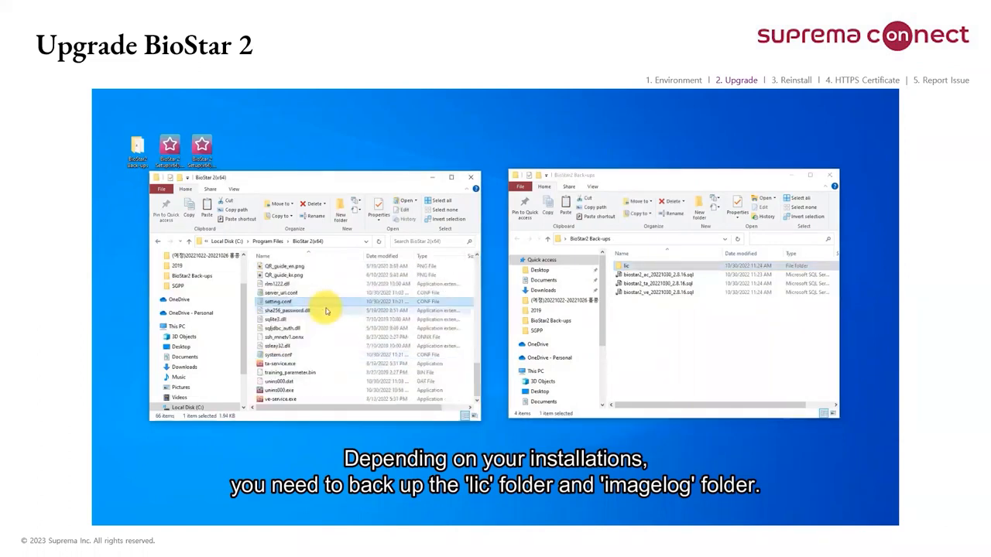
{"action": "left_click", "coordinate": [291, 356], "text": "ctrl"}
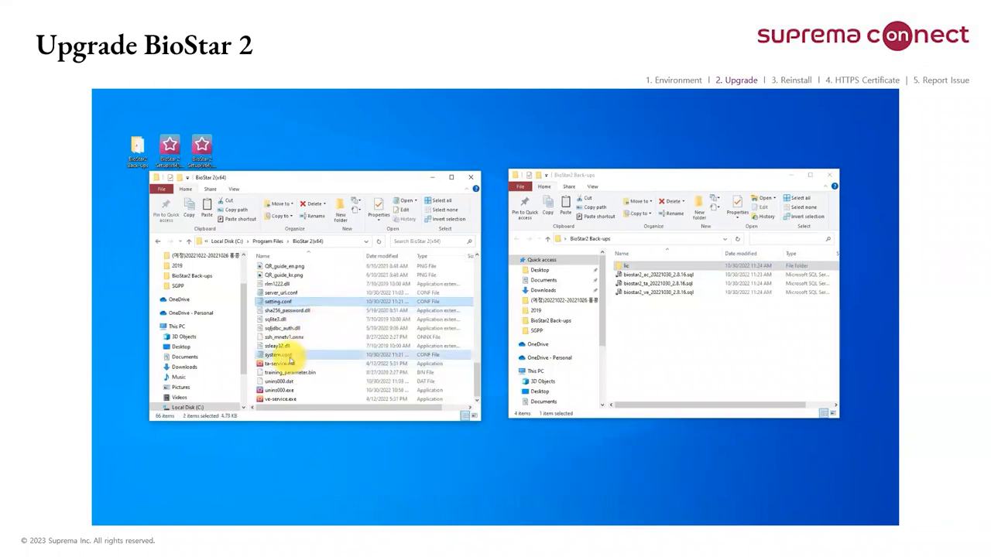
{"action": "right_click", "coordinate": [292, 359]}
{"action": "left_click", "coordinate": [313, 307]}
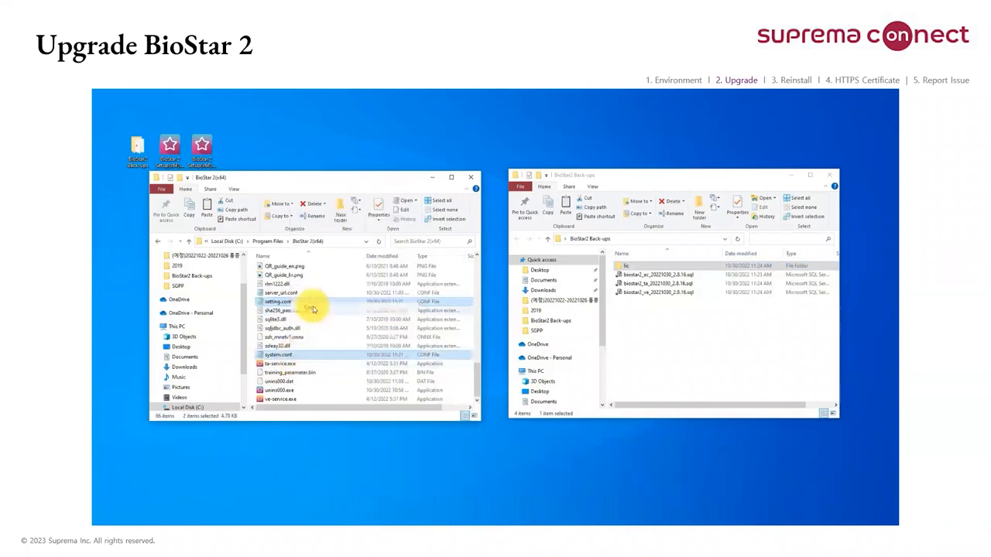
{"action": "left_click", "coordinate": [721, 335]}
{"action": "right_click", "coordinate": [721, 334]}
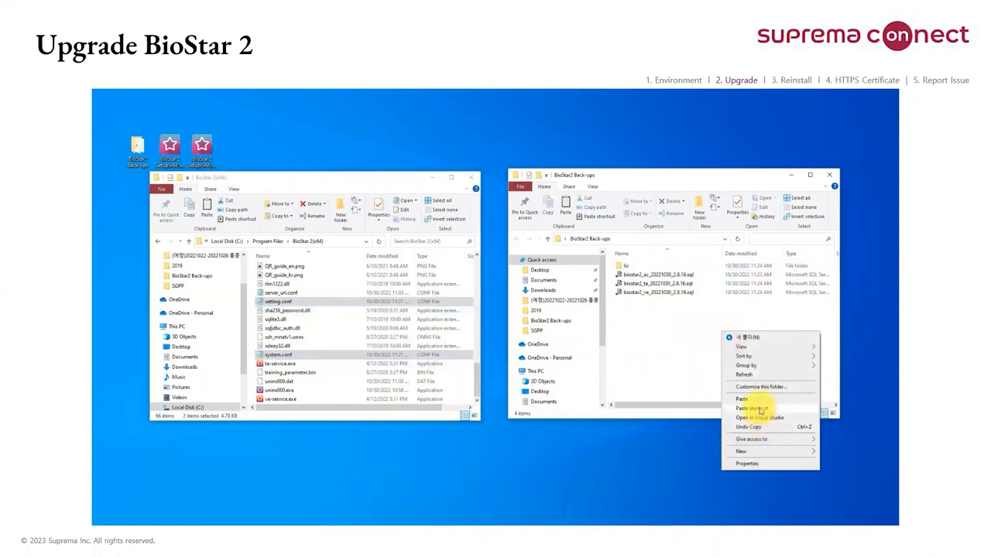
{"action": "left_click", "coordinate": [757, 399]}
Step: Copy the util folder from BioStar 2(x64) into BioStar2 Back-ups and close the program folder window
{"action": "scroll", "coordinate": [282, 327], "scroll_direction": "up", "scroll_amount": 10}
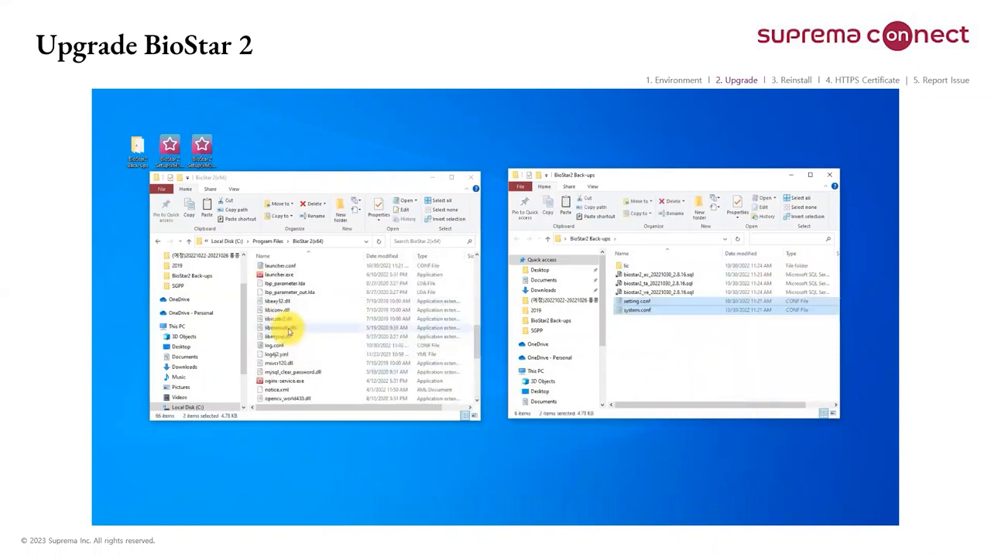
{"action": "left_click", "coordinate": [268, 294]}
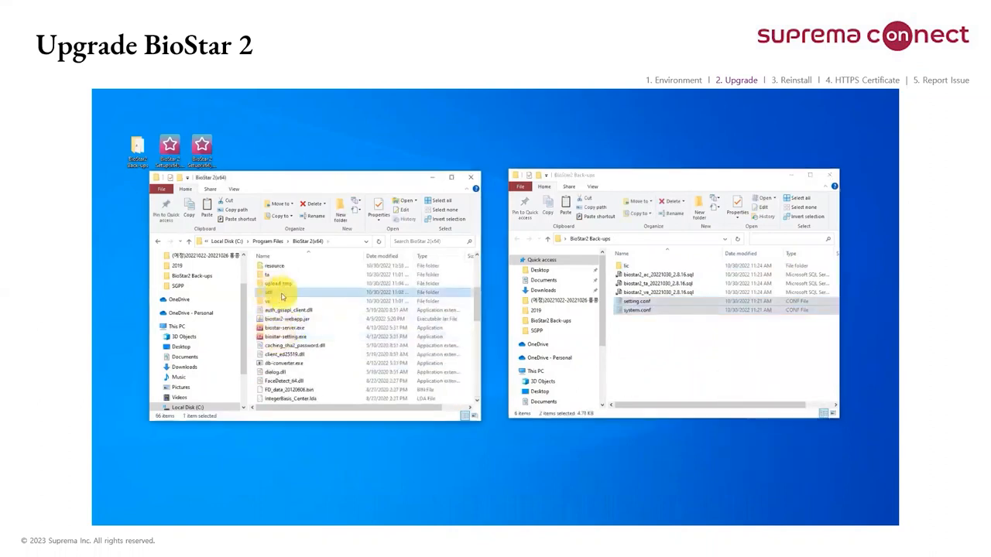
{"action": "right_click", "coordinate": [282, 297]}
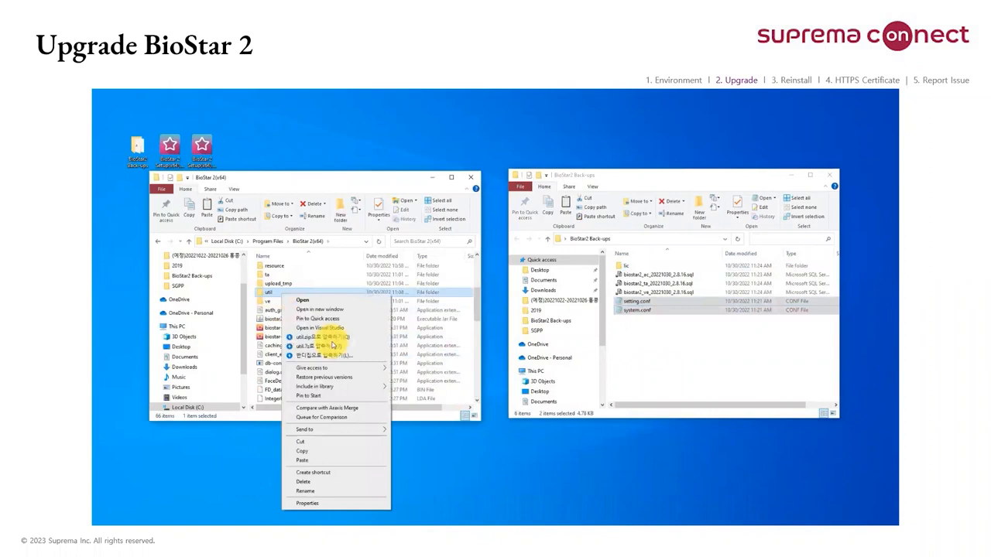
{"action": "left_click", "coordinate": [323, 451]}
{"action": "left_click", "coordinate": [717, 368]}
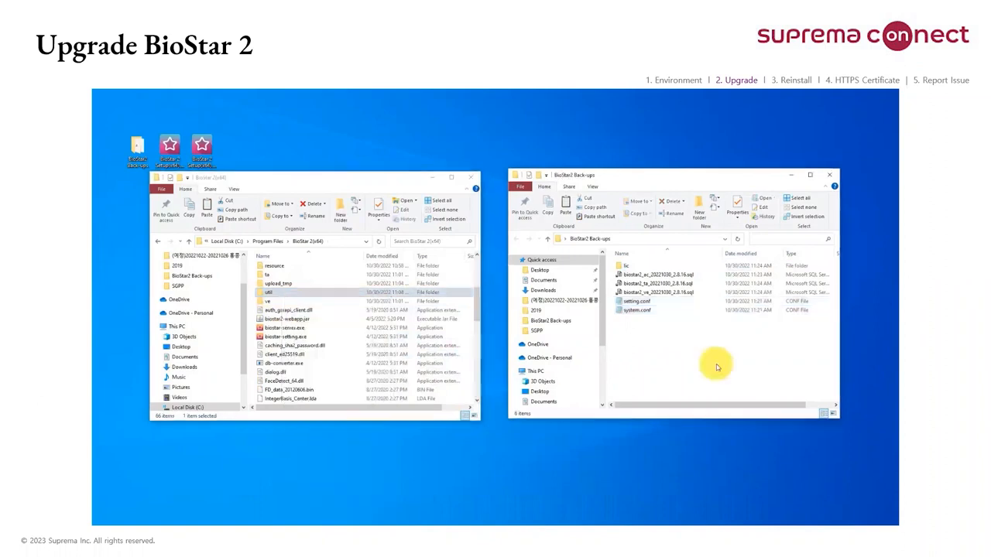
{"action": "key", "text": "ctrl+v"}
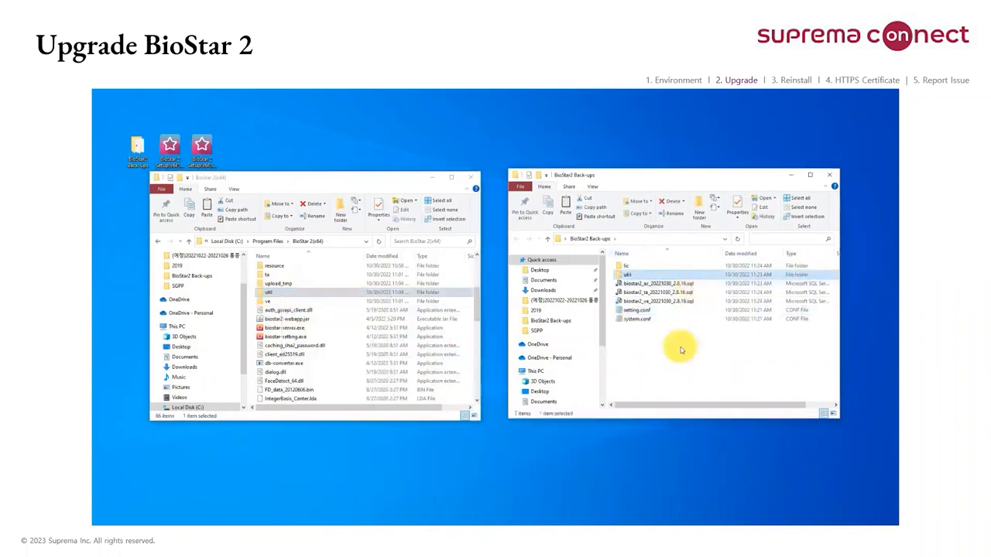
{"action": "scroll", "coordinate": [337, 326], "scroll_direction": "up", "scroll_amount": 4}
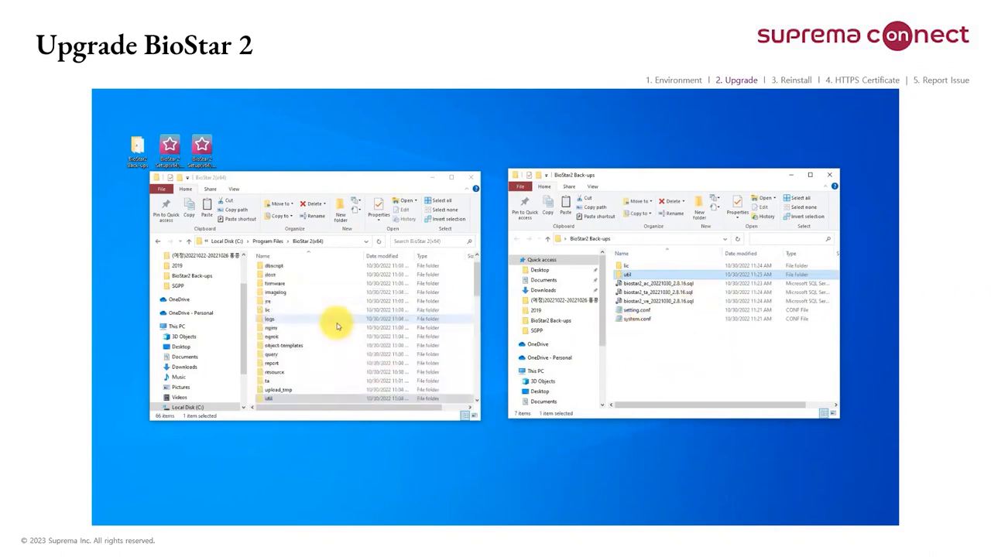
{"action": "scroll", "coordinate": [337, 326], "scroll_direction": "up", "scroll_amount": 1}
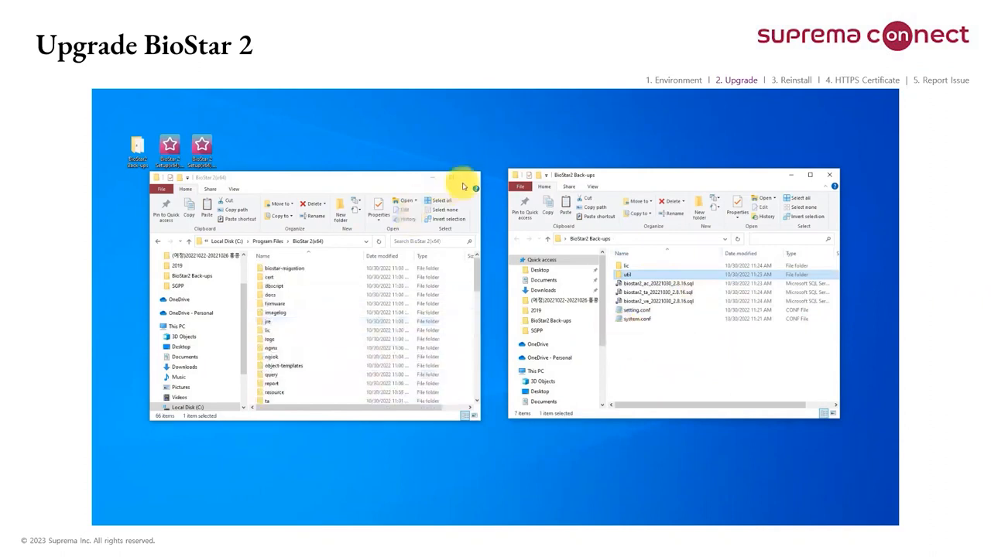
{"action": "left_click", "coordinate": [467, 182]}
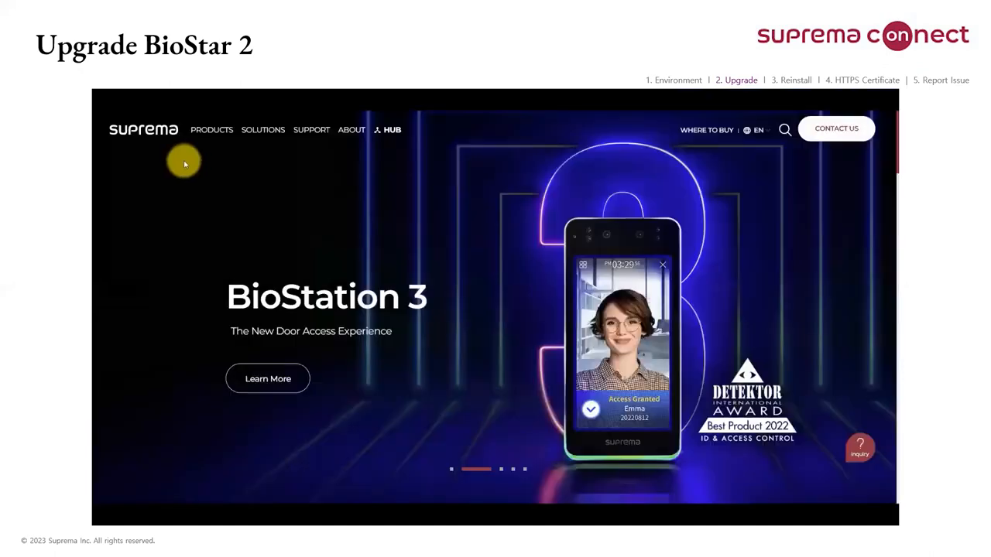
Step: On the Suprema website, go to the BioStar 2 downloads and download the BioStar 2.9.0 Setup(x64) installation package
{"action": "mouse_move", "coordinate": [215, 129]}
{"action": "left_click", "coordinate": [255, 195]}
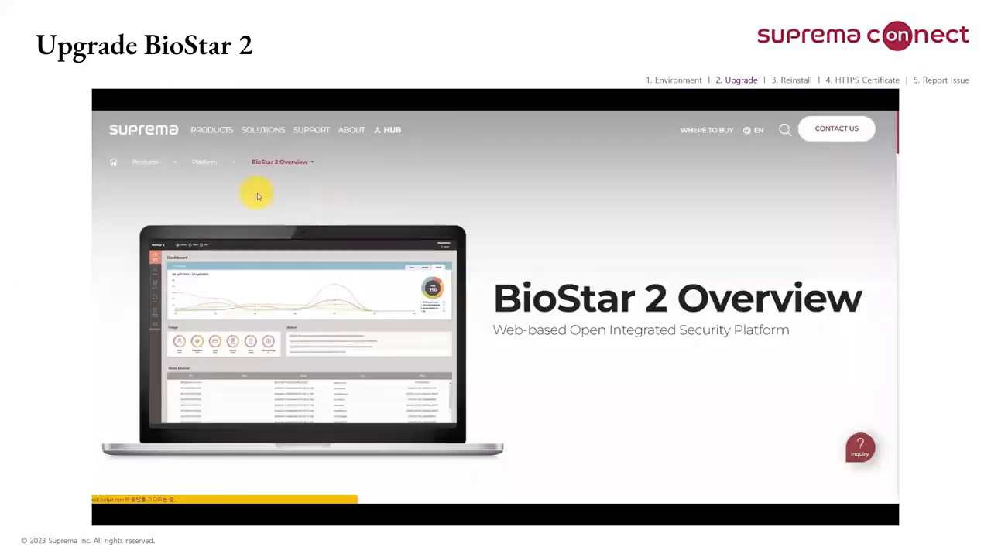
{"action": "scroll", "coordinate": [377, 317], "scroll_direction": "down", "scroll_amount": 10}
{"action": "left_click", "coordinate": [433, 126]}
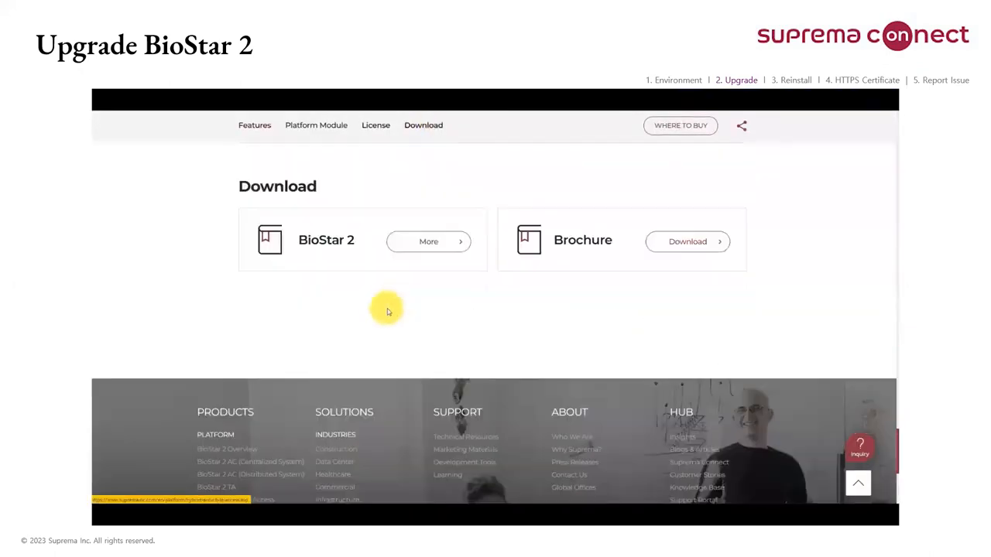
{"action": "left_click", "coordinate": [411, 242]}
{"action": "scroll", "coordinate": [465, 271], "scroll_direction": "down", "scroll_amount": 10}
{"action": "scroll", "coordinate": [526, 240], "scroll_direction": "down", "scroll_amount": 3}
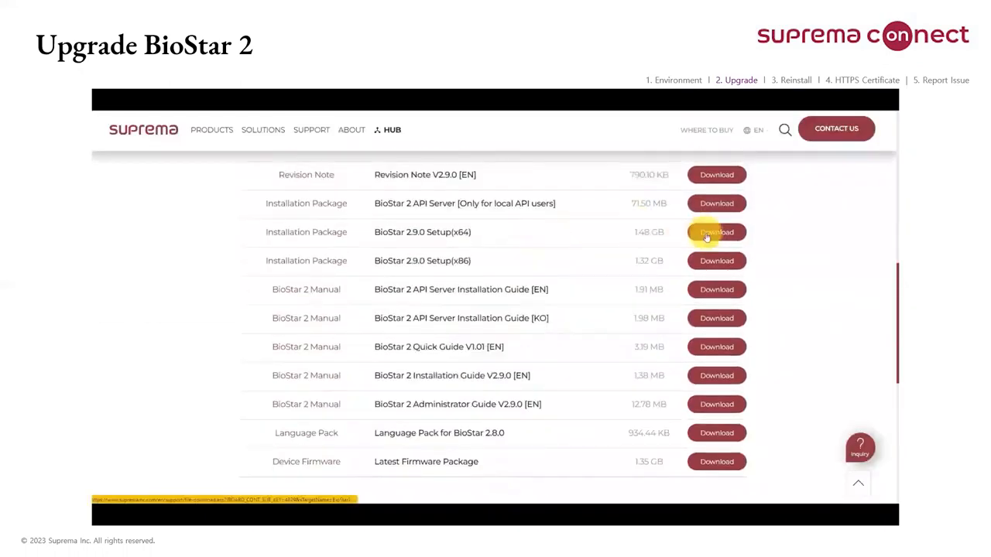
{"action": "left_click", "coordinate": [706, 234]}
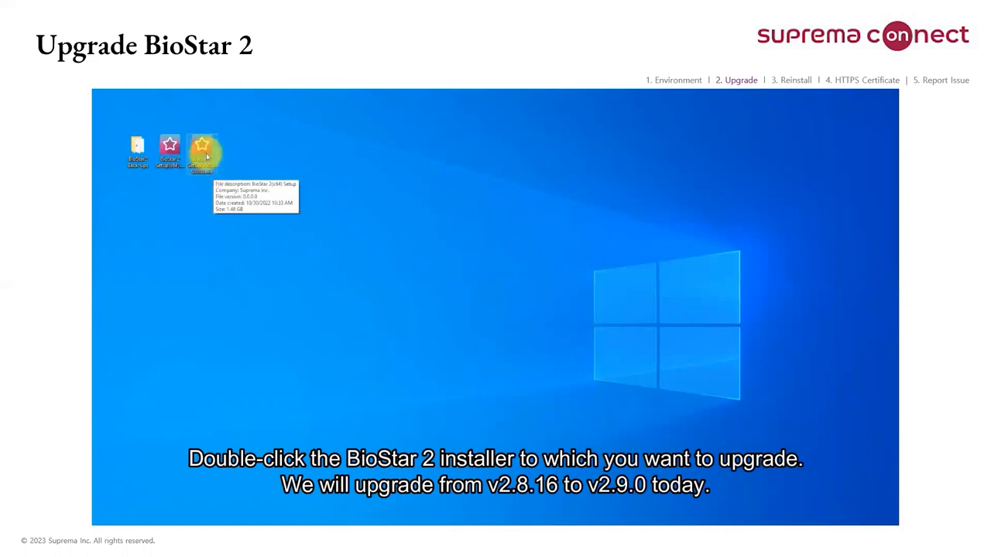
Step: Launch the BioStar 2.9.0 installer from the desktop and proceed through its opening prompts, centring the setup windows on the screen
{"action": "double_click", "coordinate": [207, 156]}
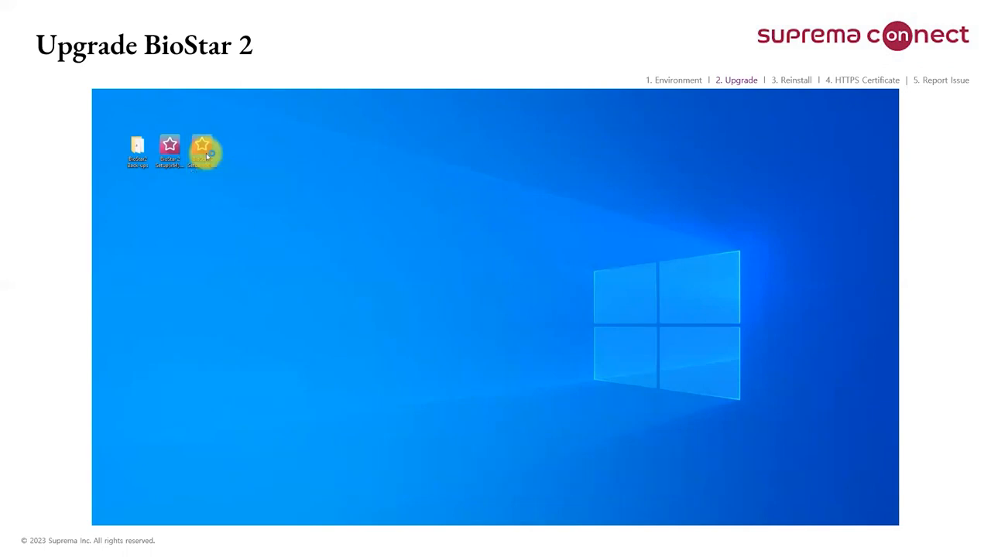
{"action": "left_click_drag", "start_coordinate": [394, 253], "coordinate": [468, 239]}
{"action": "left_click", "coordinate": [543, 317]}
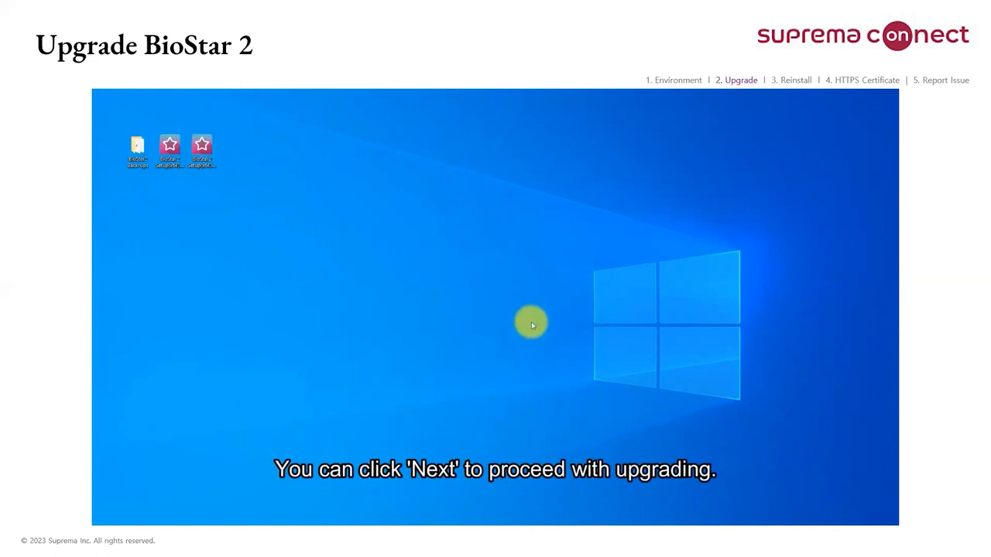
{"action": "left_click_drag", "start_coordinate": [92, 282], "coordinate": [421, 274]}
{"action": "left_click", "coordinate": [491, 310]}
{"action": "left_click", "coordinate": [491, 314]}
{"action": "left_click", "coordinate": [489, 324]}
{"action": "left_click_drag", "start_coordinate": [347, 227], "coordinate": [470, 232]}
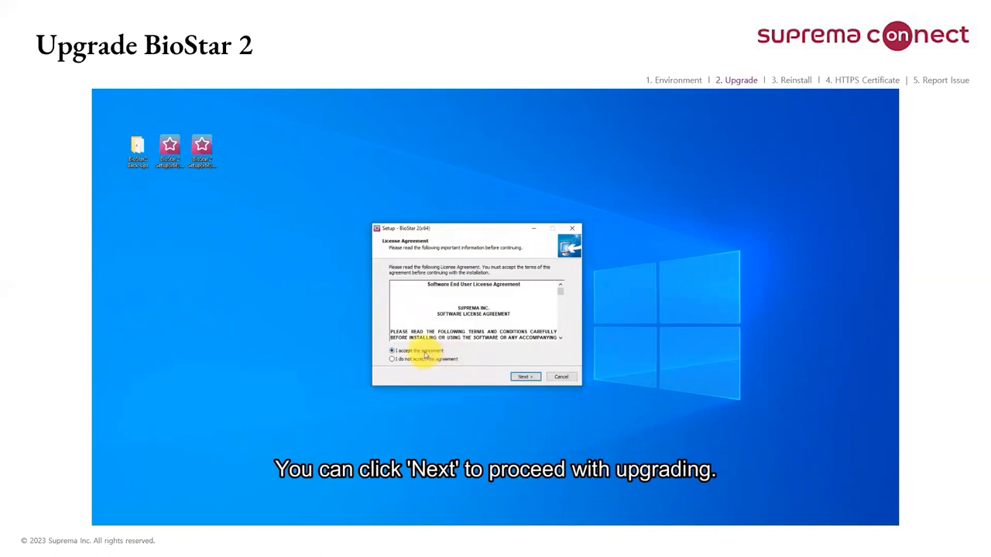
Step: Read through the Software End User License Agreement to its end and continue with the agreement accepted
{"action": "scroll", "coordinate": [499, 304], "scroll_direction": "down", "scroll_amount": 10}
{"action": "scroll", "coordinate": [501, 309], "scroll_direction": "down", "scroll_amount": 12}
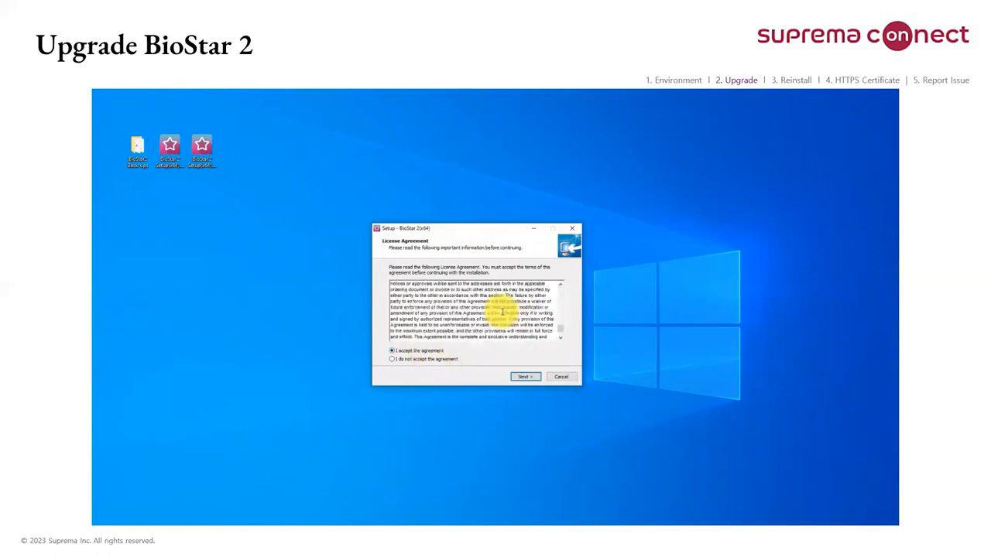
{"action": "scroll", "coordinate": [502, 311], "scroll_direction": "down", "scroll_amount": 5}
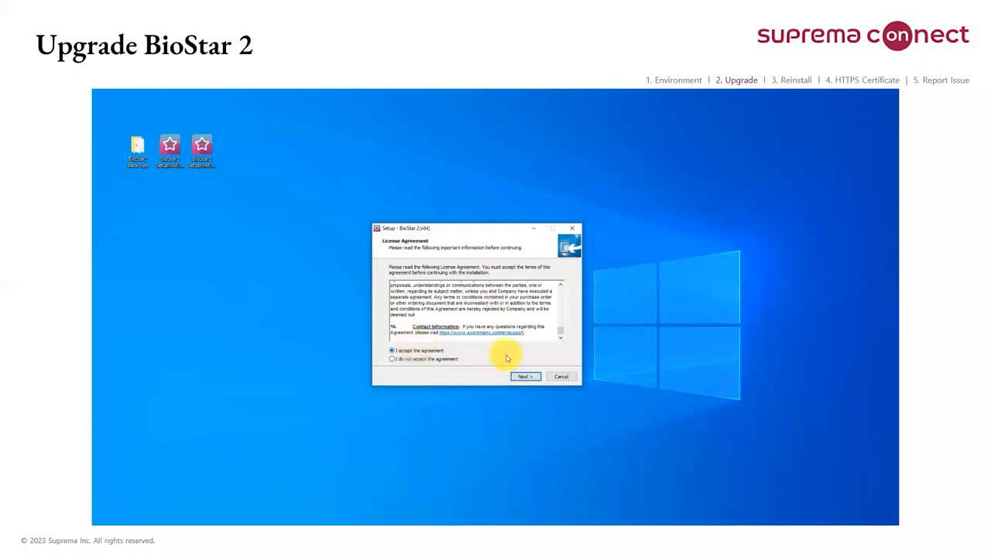
{"action": "left_click", "coordinate": [531, 377]}
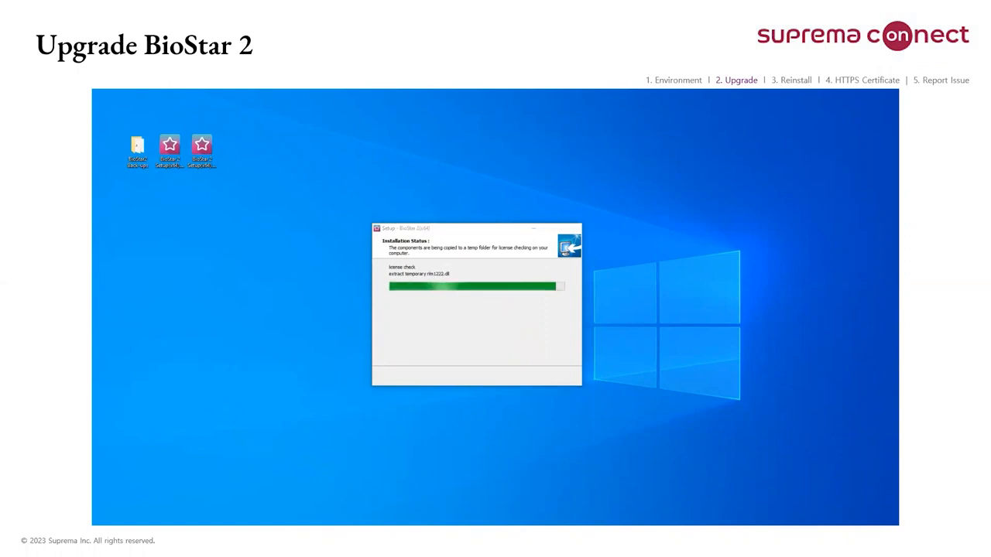
Step: Move the java.exe console window off the setup wizard without closing it, and continue past the database installation type page
{"action": "left_click_drag", "start_coordinate": [237, 210], "coordinate": [605, 276]}
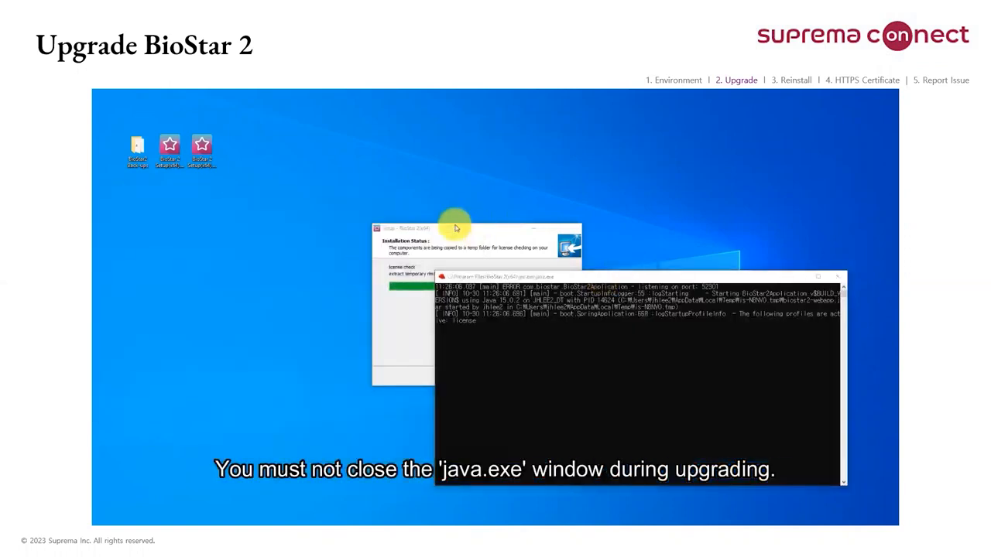
{"action": "left_click", "coordinate": [420, 230]}
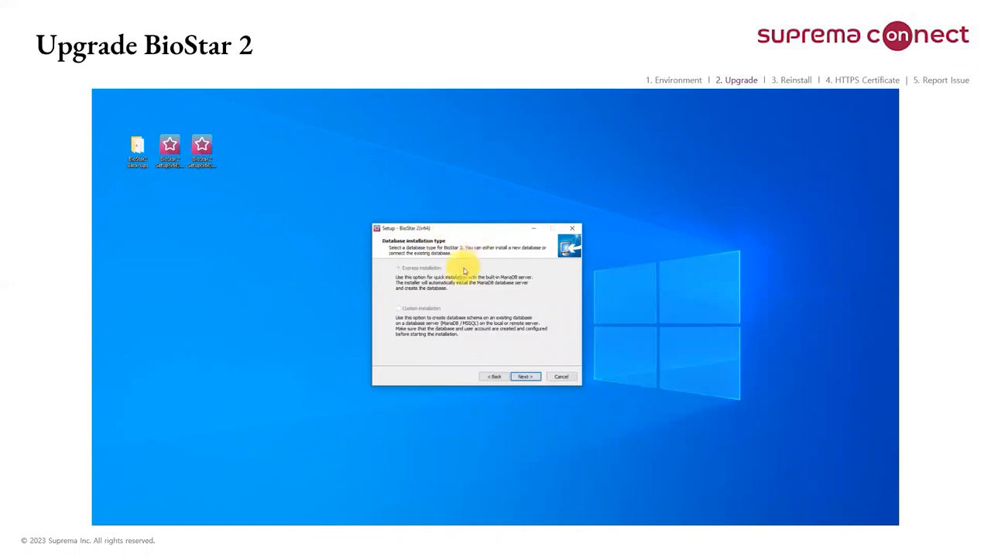
{"action": "left_click", "coordinate": [523, 376]}
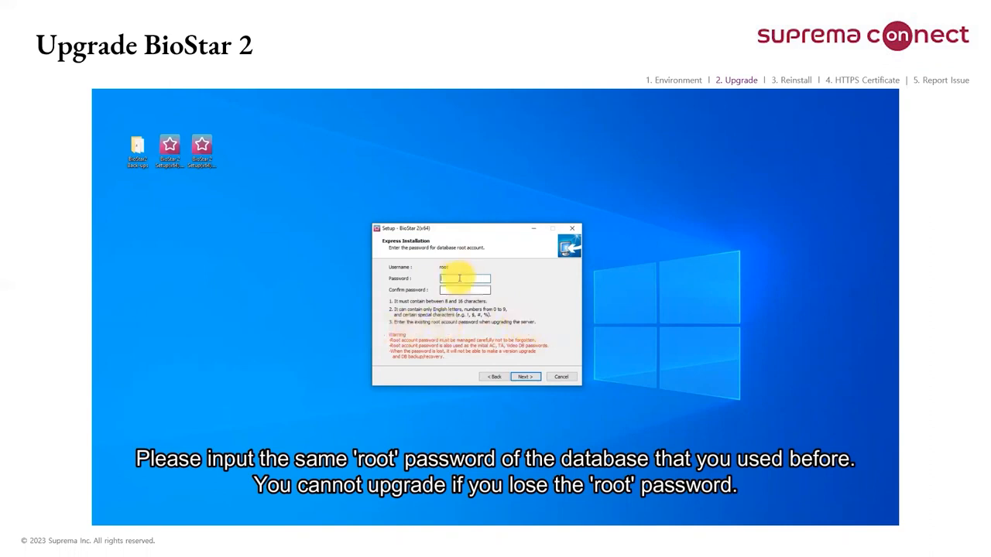
Step: Enter and confirm the existing database root account password for the Express Installation, and continue
{"action": "type", "text": "**********"}
{"action": "key", "text": "Tab"}
{"action": "type", "text": "*****"}
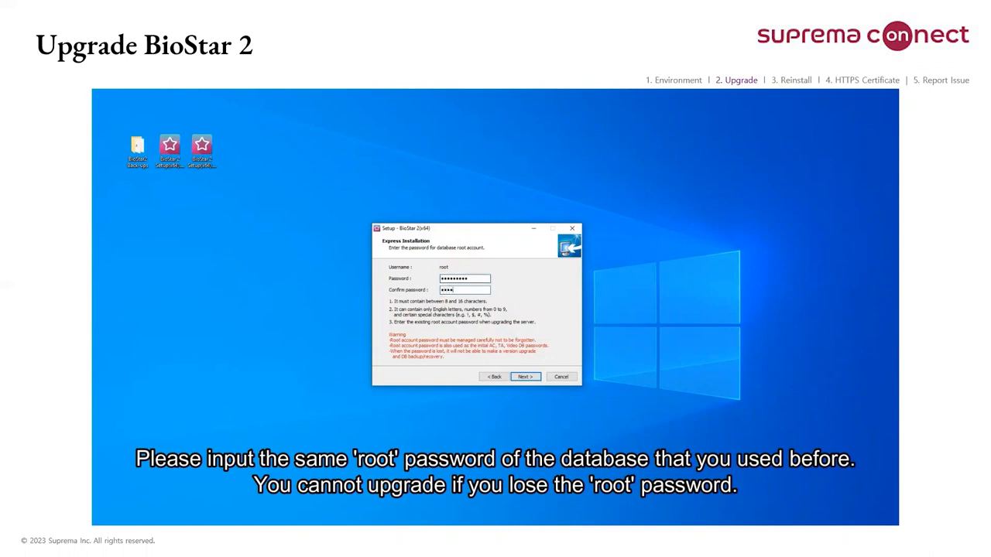
{"action": "type", "text": "*****"}
{"action": "left_click", "coordinate": [527, 378]}
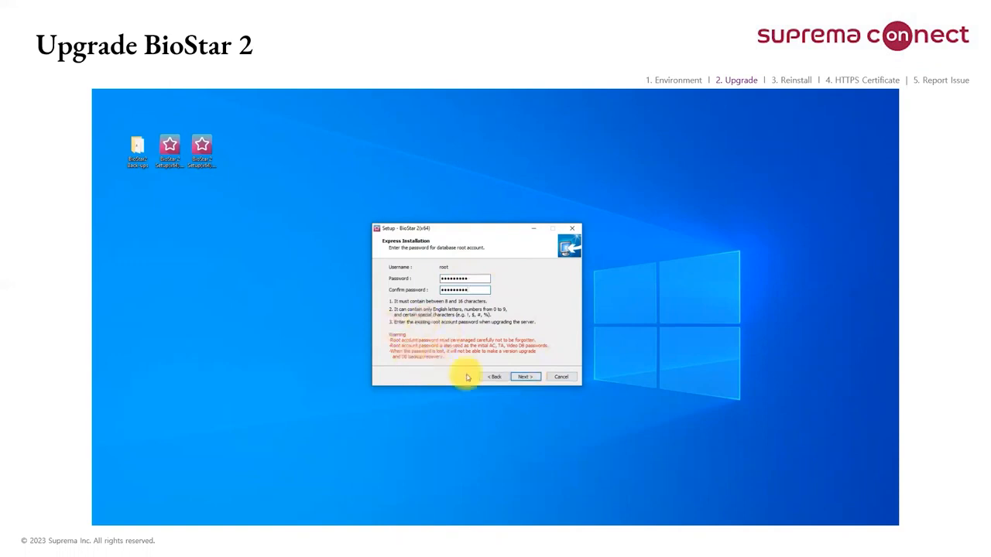
{"action": "left_click", "coordinate": [524, 378]}
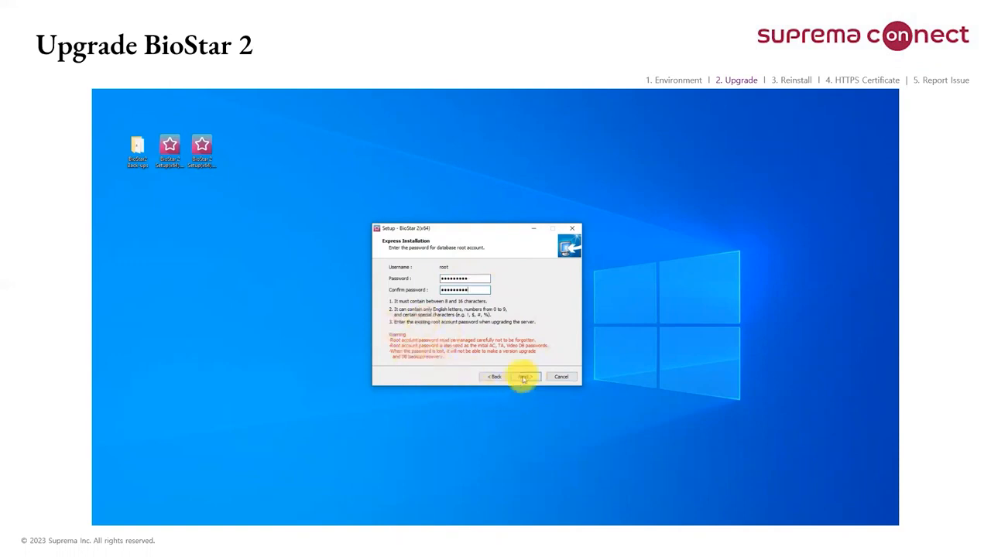
{"action": "left_click", "coordinate": [524, 378]}
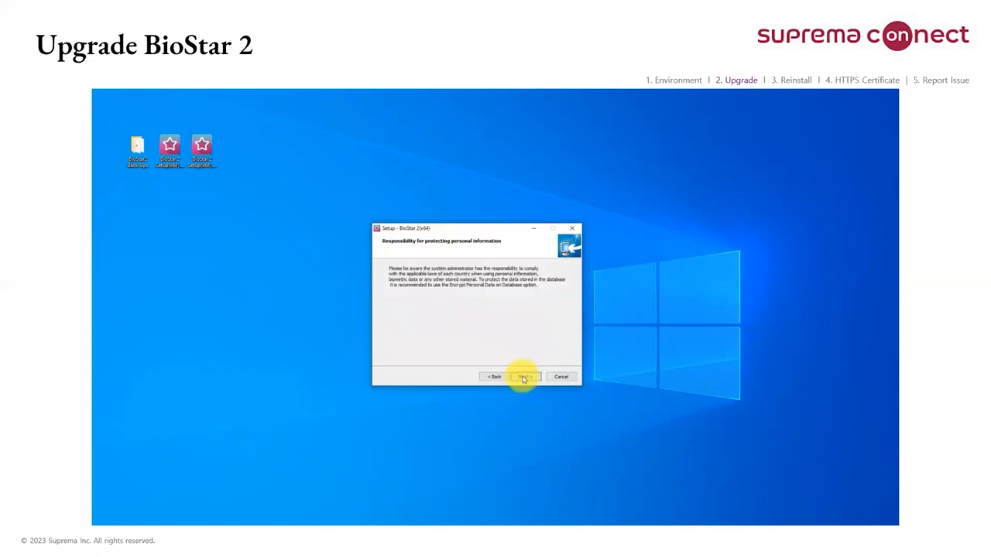
Step: Continue past the personal information notice, install BioStar 2 with only the Server component selected, and exit the completed setup
{"action": "left_click", "coordinate": [524, 378]}
{"action": "left_click", "coordinate": [419, 307]}
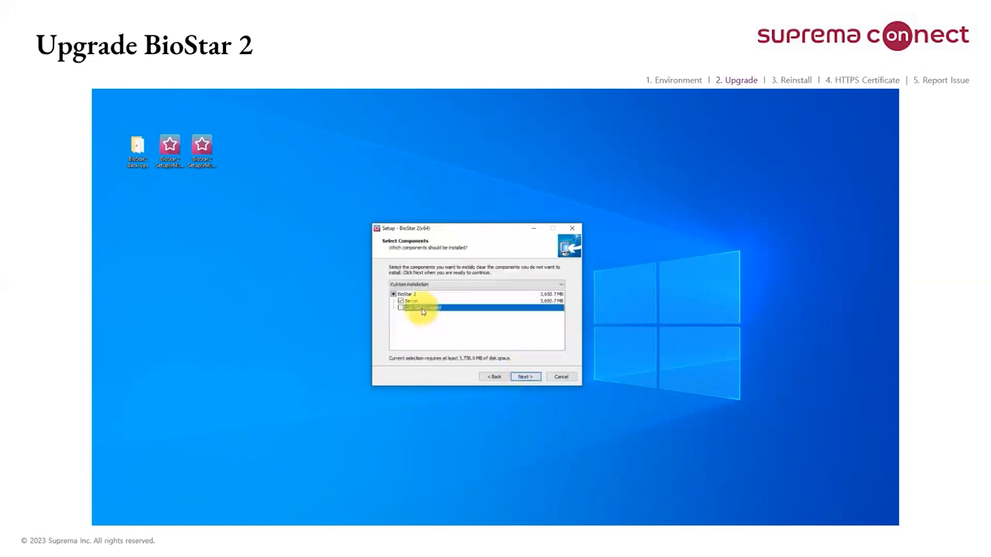
{"action": "left_click", "coordinate": [525, 378]}
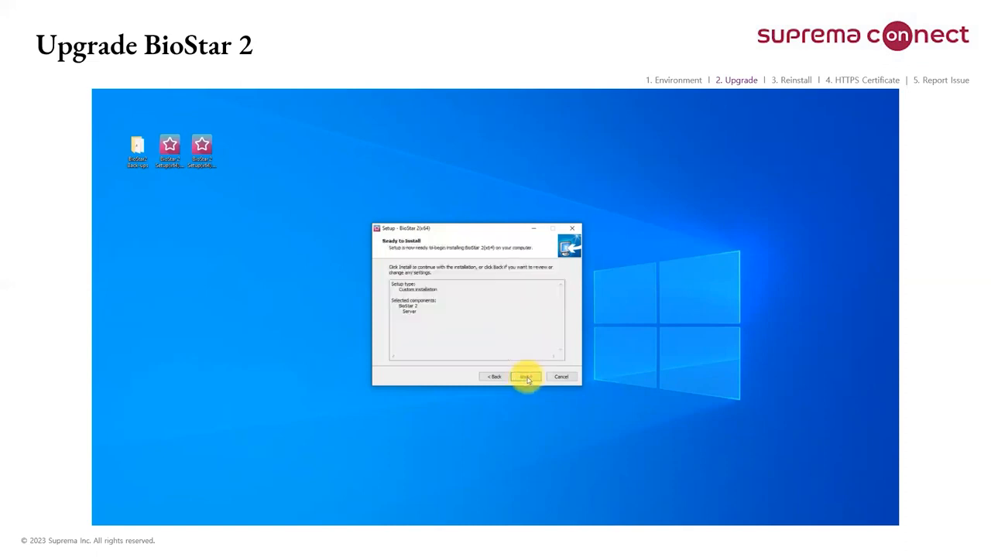
{"action": "left_click", "coordinate": [526, 378]}
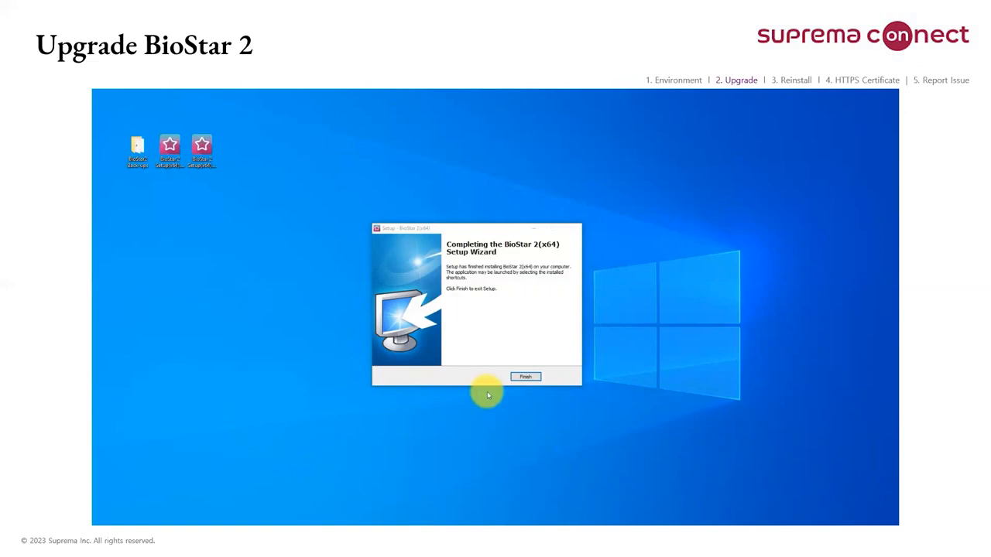
{"action": "left_click", "coordinate": [526, 377]}
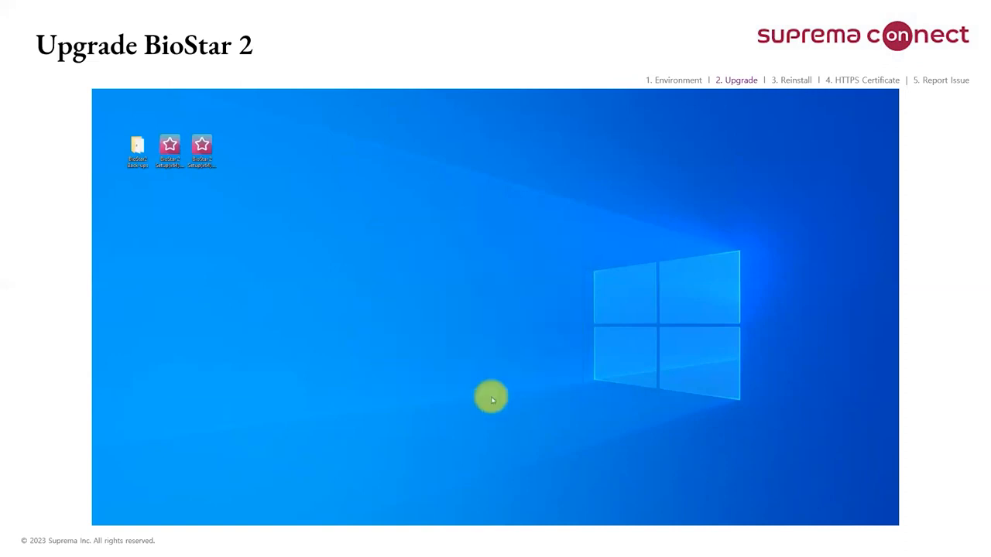
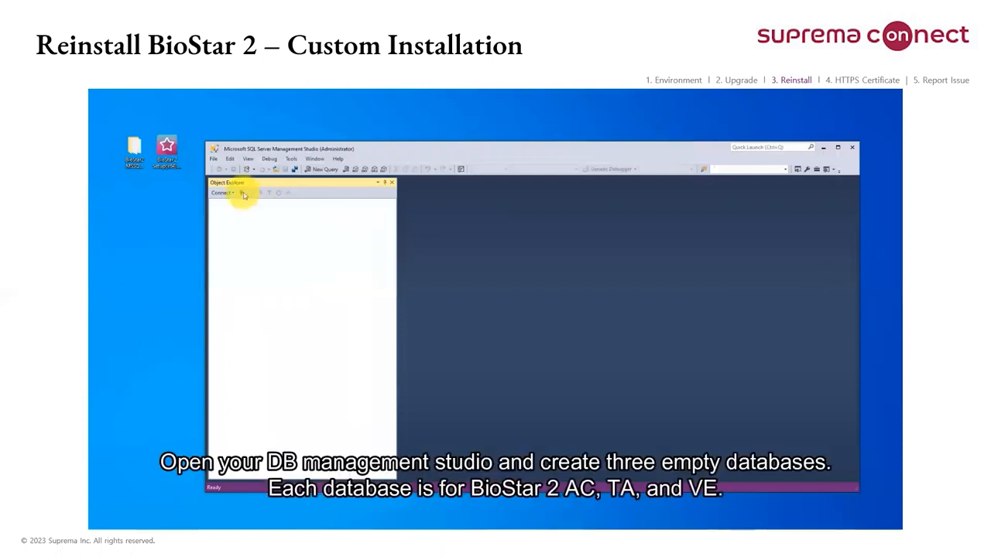
Step: Connect to the SQL Server database engine with the saved login and start a new database named biostar2ac_test2
{"action": "left_click", "coordinate": [236, 192]}
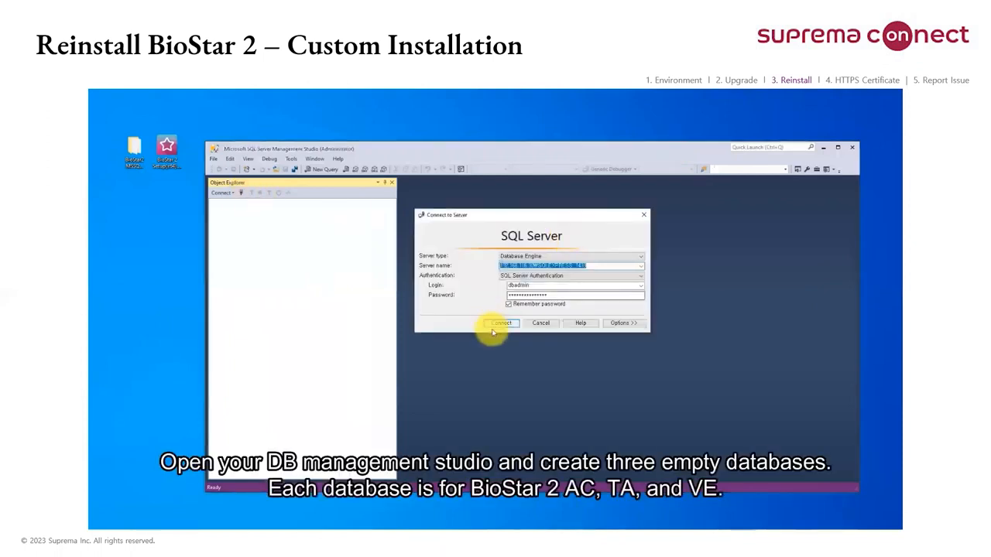
{"action": "left_click", "coordinate": [491, 321]}
{"action": "left_click", "coordinate": [222, 210]}
{"action": "right_click", "coordinate": [246, 210]}
{"action": "left_click", "coordinate": [290, 219]}
{"action": "type", "text": "biostar2"}
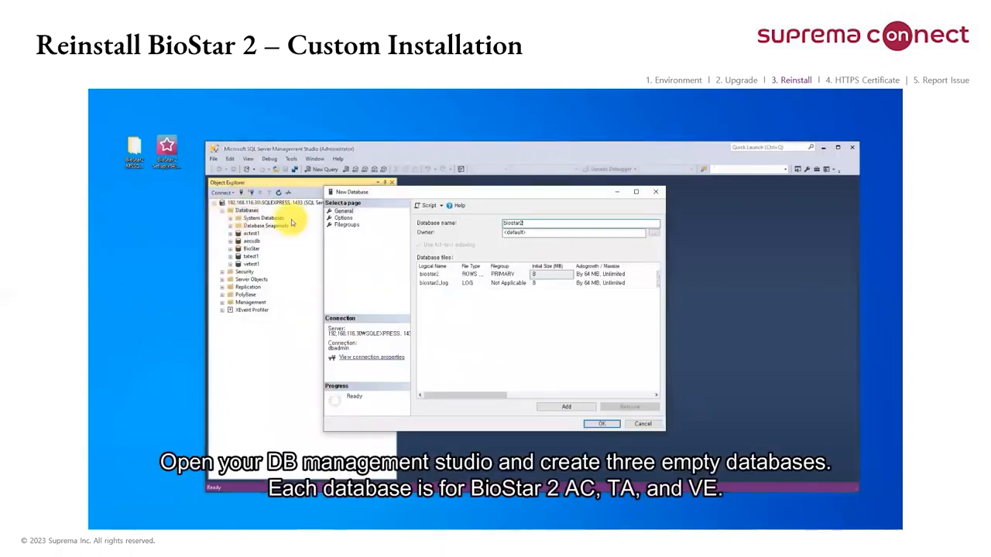
{"action": "type", "text": "ac_test2"}
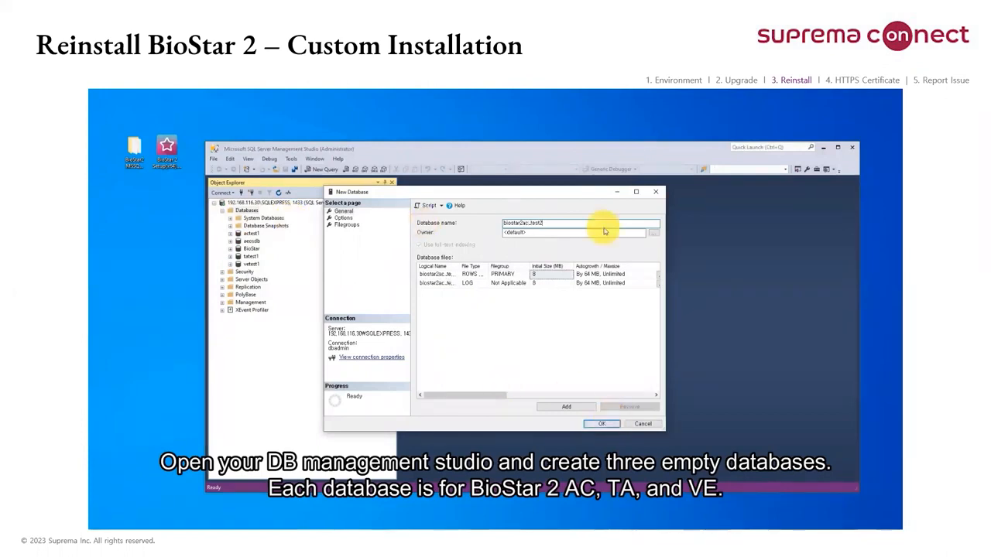
Step: Assign dbadmin as the owner of the new AC database and create it
{"action": "left_click", "coordinate": [654, 236]}
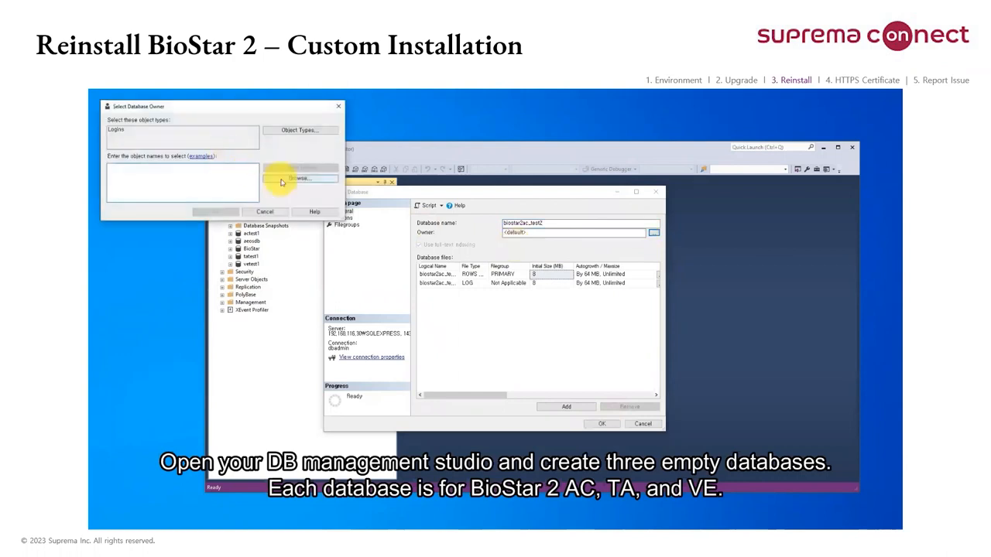
{"action": "left_click", "coordinate": [283, 186]}
{"action": "left_click", "coordinate": [124, 195]}
{"action": "left_click", "coordinate": [252, 223]}
{"action": "left_click", "coordinate": [287, 204]}
{"action": "left_click", "coordinate": [600, 422]}
Step: Create a second empty database named biostar2ta_test2 with dbadmin as its owner
{"action": "right_click", "coordinate": [247, 210]}
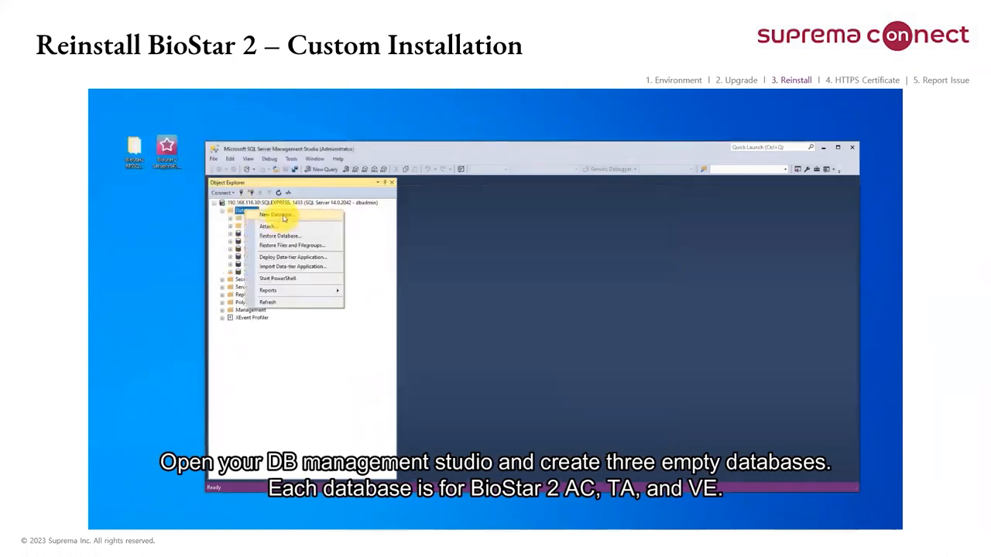
{"action": "left_click", "coordinate": [267, 212]}
{"action": "type", "text": "biostar2_"}
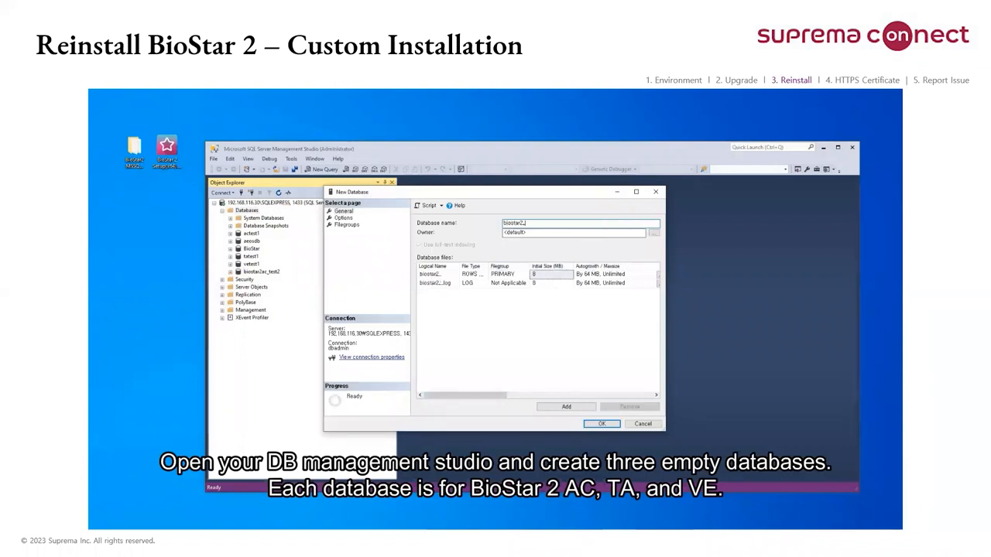
{"action": "type", "text": "ac"}
{"action": "type", "text": "_test2"}
{"action": "left_click", "coordinate": [655, 232]}
{"action": "left_click", "coordinate": [313, 202]}
{"action": "left_click", "coordinate": [145, 217]}
{"action": "left_click", "coordinate": [273, 245]}
{"action": "left_click", "coordinate": [240, 232]}
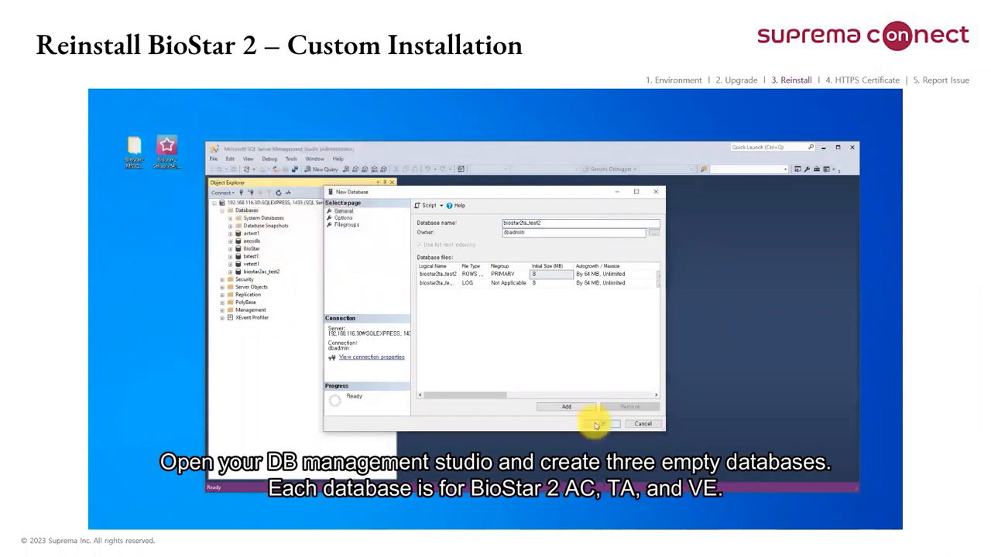
{"action": "left_click", "coordinate": [602, 424]}
Step: Create a third empty database named biostar2ve_test2 with dbadmin as its owner
{"action": "right_click", "coordinate": [246, 210]}
{"action": "left_click", "coordinate": [279, 220]}
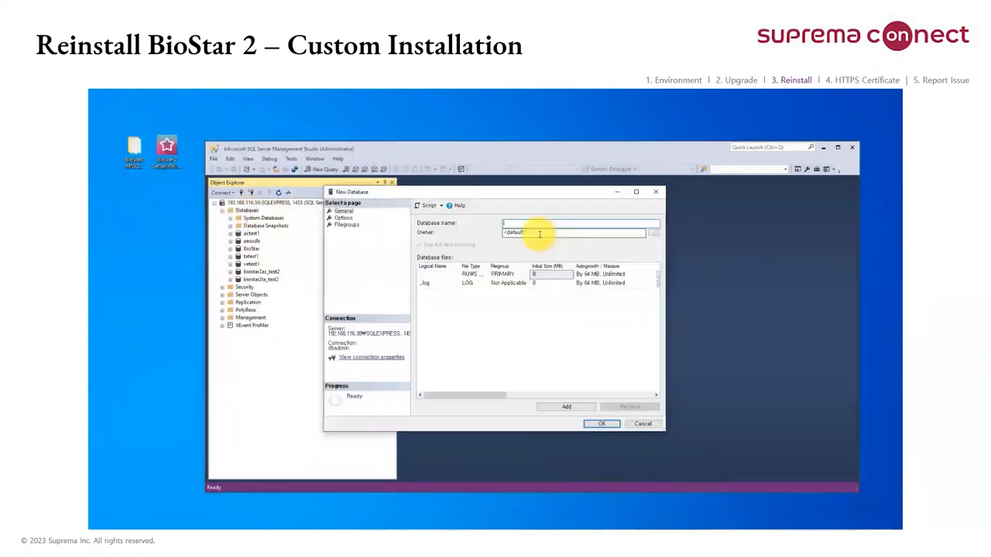
{"action": "type", "text": "biostar2ve_test2"}
{"action": "left_click", "coordinate": [654, 232]}
{"action": "left_click", "coordinate": [319, 225]}
{"action": "left_click", "coordinate": [169, 240]}
{"action": "left_click", "coordinate": [294, 268]}
{"action": "left_click", "coordinate": [358, 256]}
{"action": "left_click", "coordinate": [602, 423]}
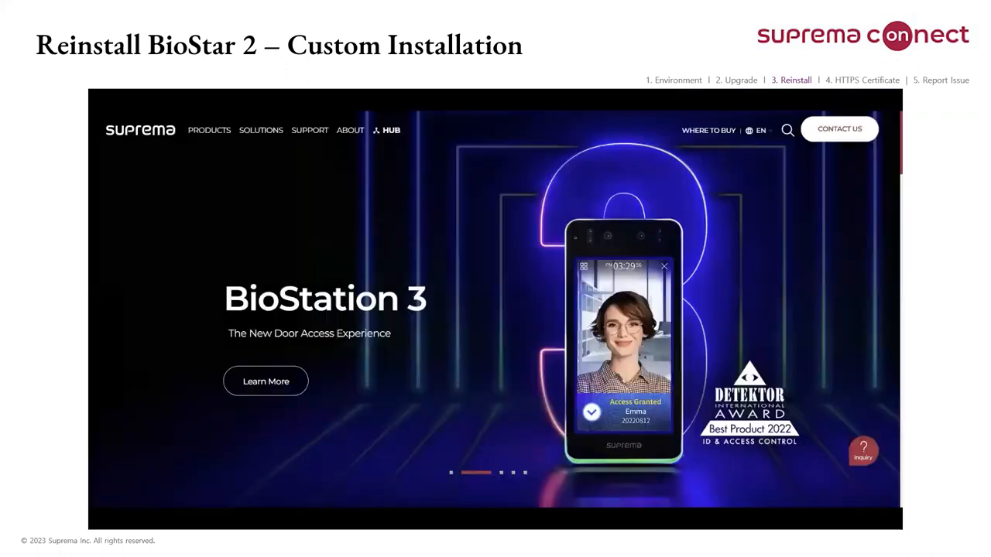
Step: Download the BioStar 2.9.0 Setup(x64) installation package from the BioStar 2 technical resources on the Suprema website
{"action": "mouse_move", "coordinate": [219, 130]}
{"action": "left_click", "coordinate": [258, 201]}
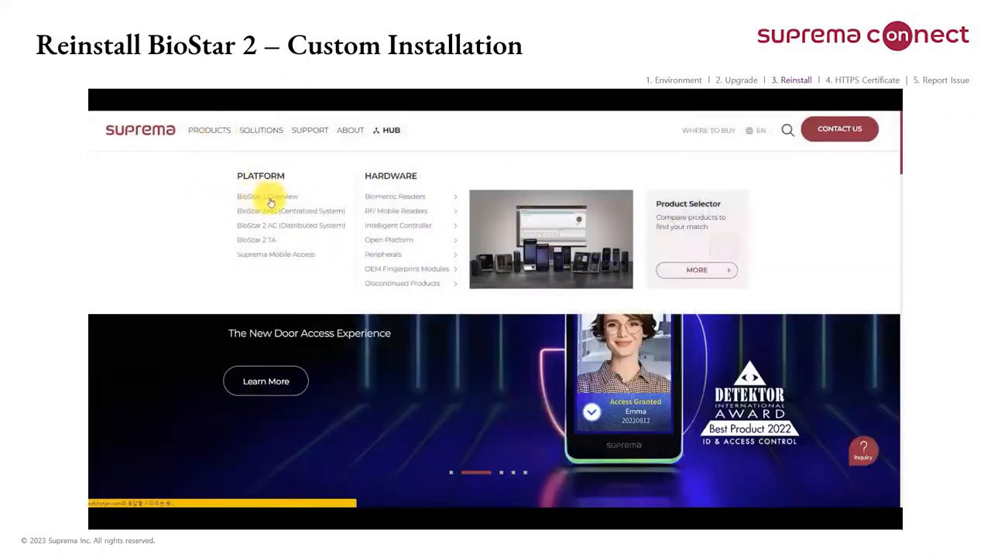
{"action": "scroll", "coordinate": [369, 315], "scroll_direction": "down", "scroll_amount": 10}
{"action": "left_click", "coordinate": [431, 126]}
{"action": "left_click", "coordinate": [411, 250]}
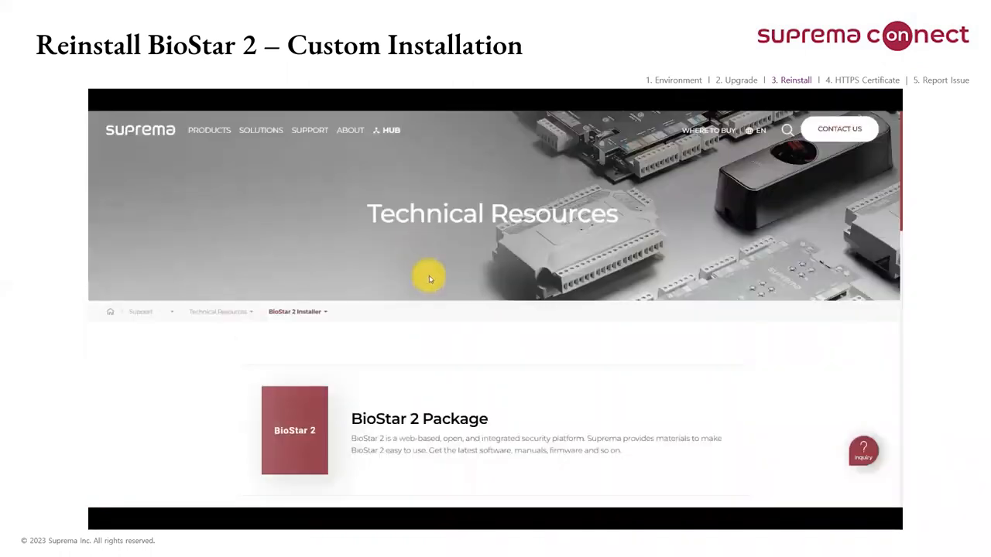
{"action": "scroll", "coordinate": [580, 283], "scroll_direction": "down", "scroll_amount": 15}
{"action": "scroll", "coordinate": [534, 237], "scroll_direction": "up", "scroll_amount": 1}
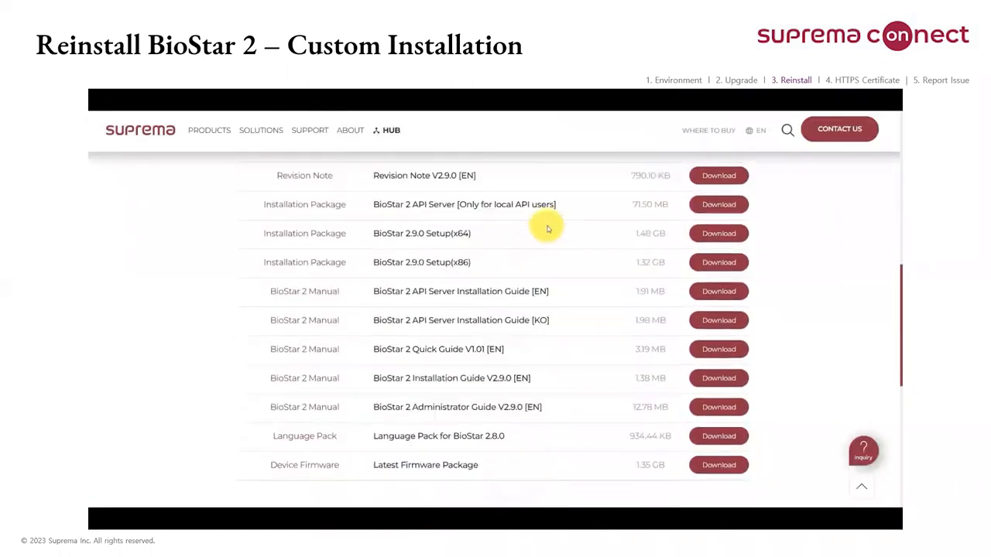
{"action": "left_click", "coordinate": [708, 235]}
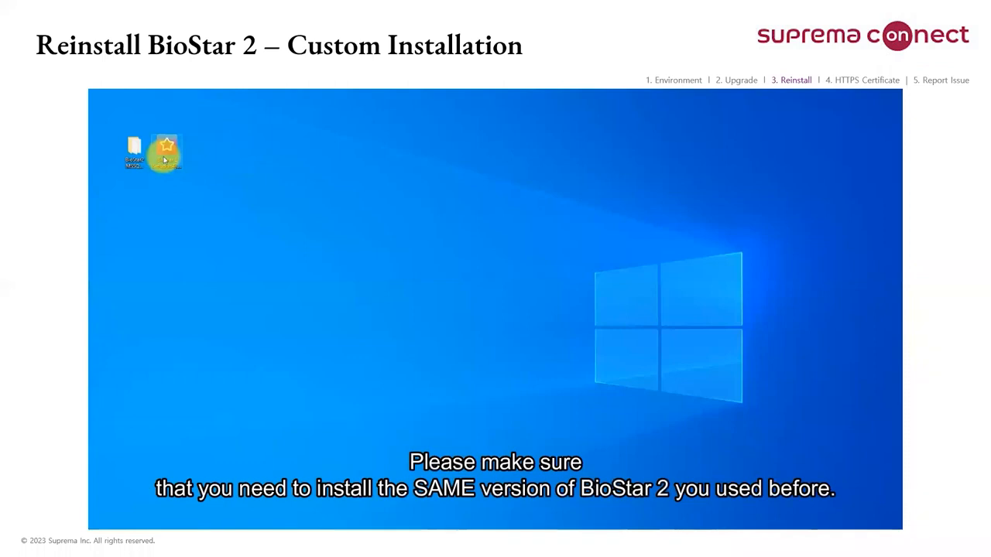
Step: Launch the BioStar 2 installer from the desktop in English and accept the license agreement
{"action": "left_click", "coordinate": [165, 160]}
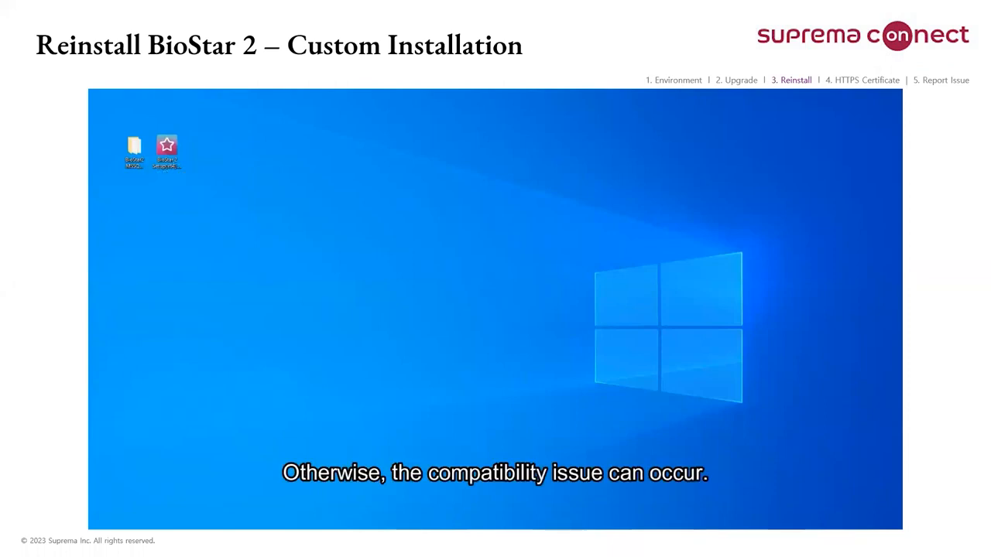
{"action": "left_click", "coordinate": [497, 322]}
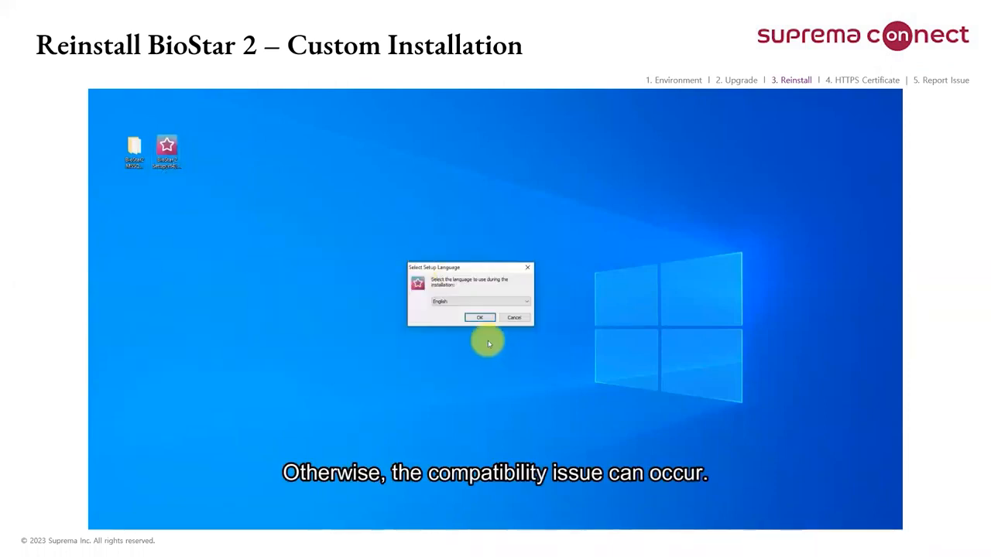
{"action": "left_click", "coordinate": [480, 317]}
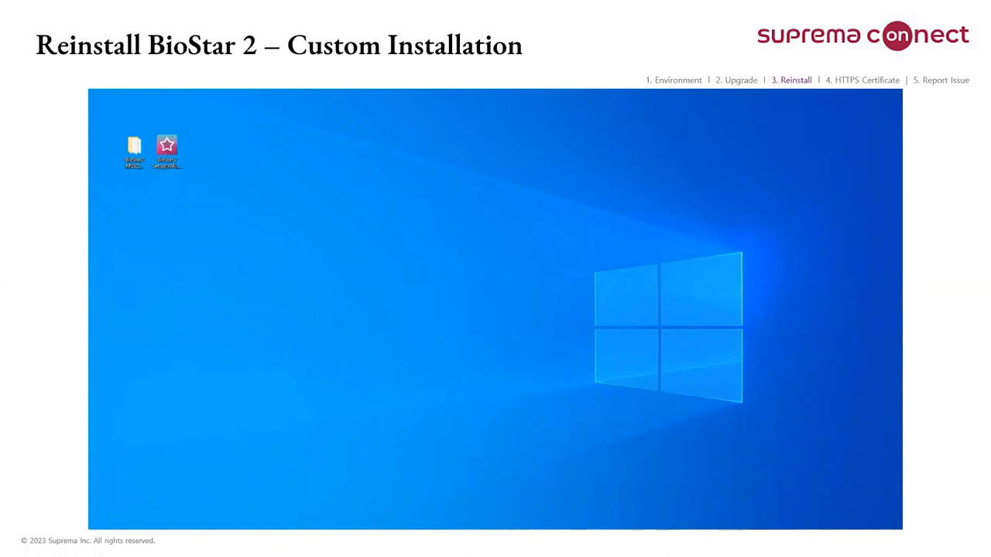
{"action": "scroll", "coordinate": [478, 306], "scroll_direction": "down", "scroll_amount": 15}
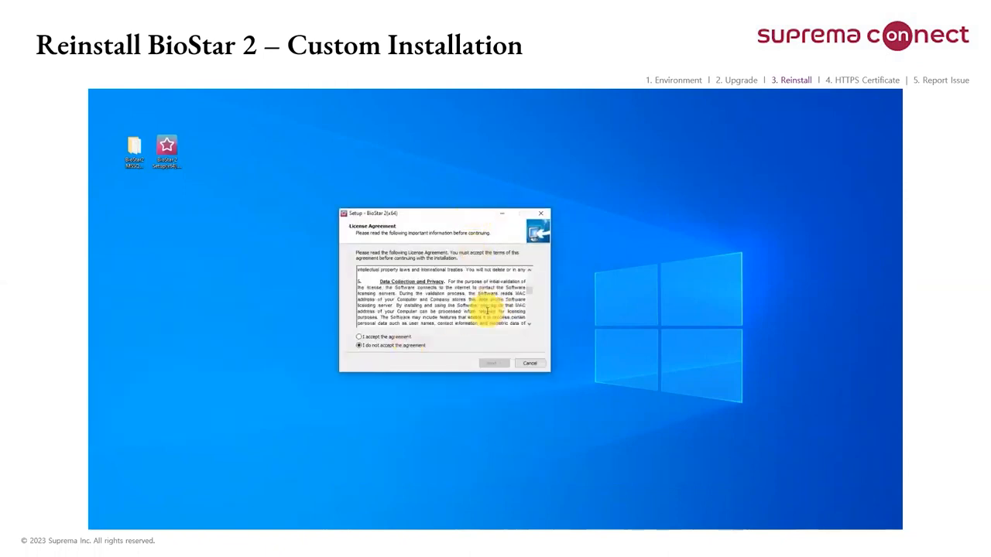
{"action": "left_click", "coordinate": [387, 338]}
{"action": "left_click", "coordinate": [492, 363]}
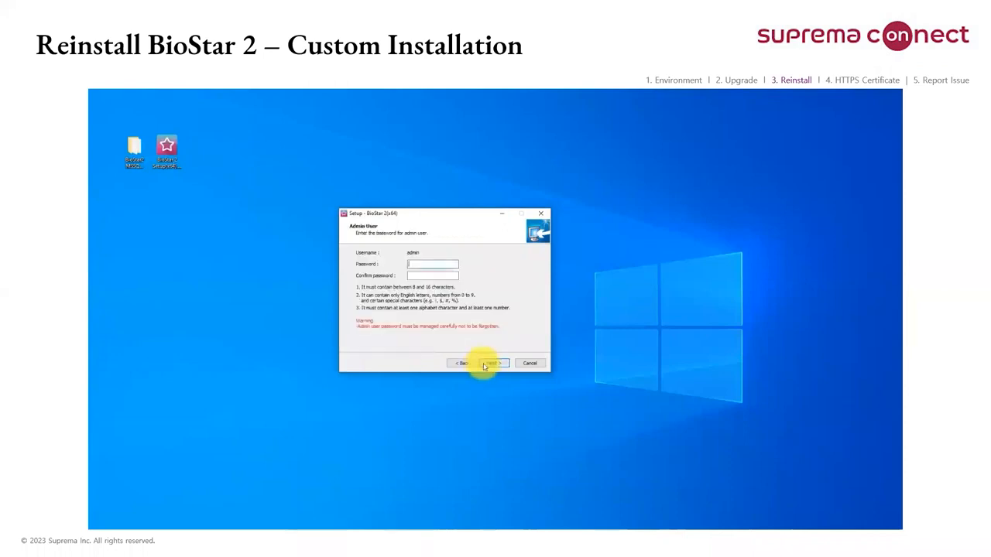
Step: Enter and confirm the password for the BioStar 2 admin user, and continue
{"action": "type", "text": "**********"}
{"action": "key", "text": "Tab"}
{"action": "type", "text": "*********"}
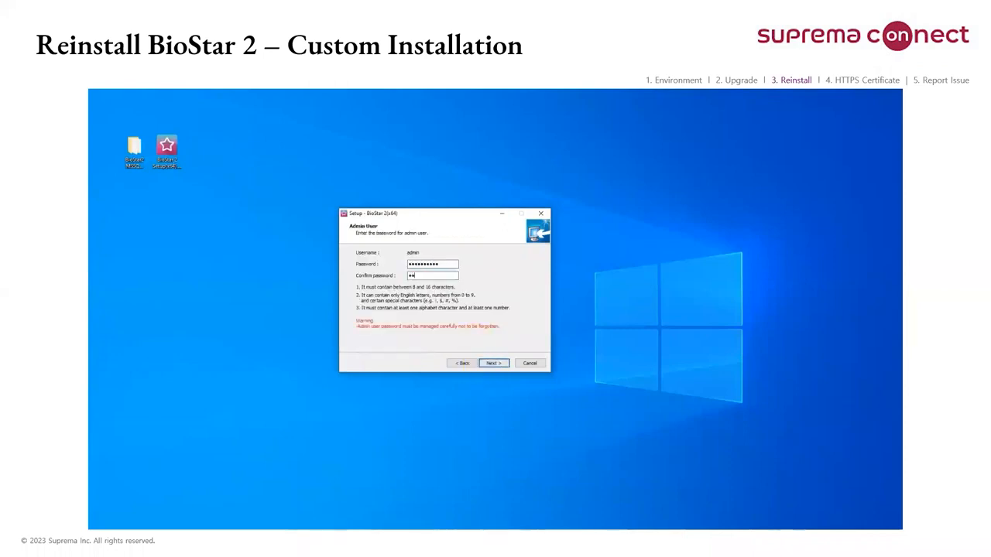
{"action": "type", "text": "*"}
{"action": "key", "text": "alt+n"}
Step: Choose the custom database installation and set the server to MS-SQL at 192.168.116.30 with port 1433
{"action": "key", "text": "Down"}
{"action": "key", "text": "alt+n"}
{"action": "left_click", "coordinate": [415, 254]}
{"action": "left_click", "coordinate": [413, 266]}
{"action": "left_click", "coordinate": [413, 266]}
{"action": "type", "text": "192.168.116.30"}
{"action": "key", "text": "Tab"}
{"action": "type", "text": "1433"}
Step: Fill in the AC database connection with name biostar2ac_test2, username dbadmin and the database password
{"action": "key", "text": "Tab"}
{"action": "type", "text": "biostar2ac_test2"}
{"action": "type", "text": "dbadmin"}
{"action": "key", "text": "Tab"}
{"action": "type", "text": "**********"}
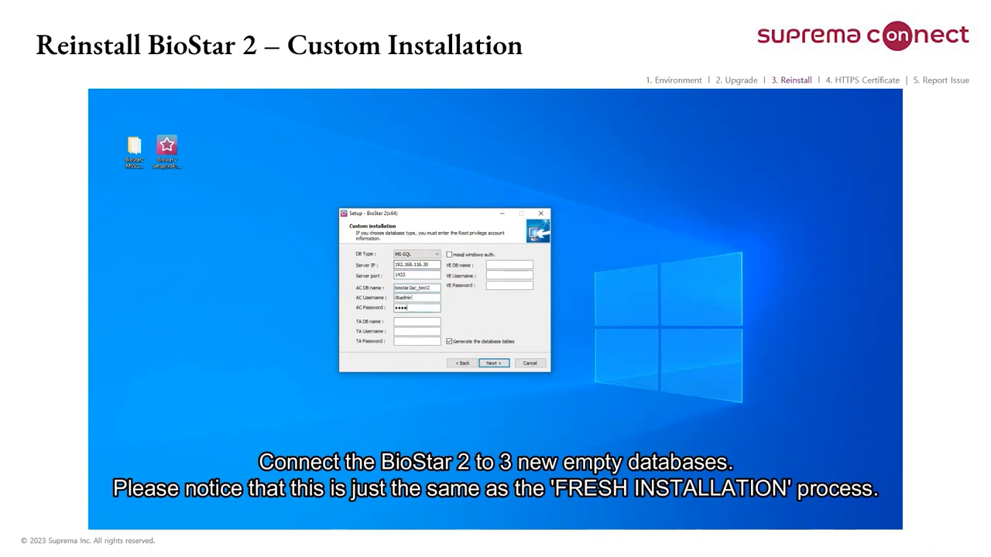
Step: Fill in the TA database connection with name biostar2ta_test2, username dbadmin and the database password
{"action": "key", "text": "Tab"}
{"action": "type", "text": "biostar2ta_test2"}
{"action": "key", "text": "Tab"}
{"action": "type", "text": "dbadmin"}
{"action": "key", "text": "Tab"}
{"action": "type", "text": "**********"}
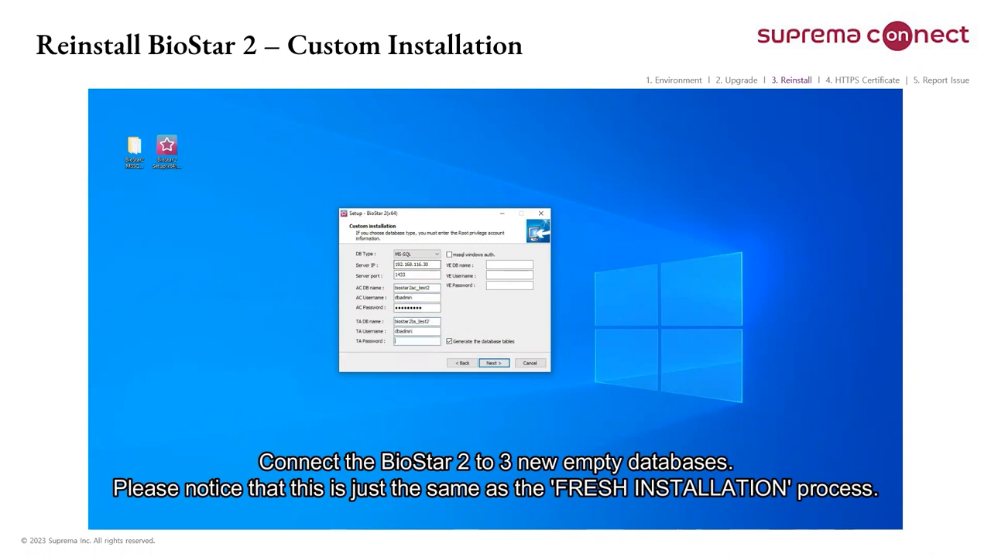
Step: Fill in the VE database connection with name biostar2ve_test2, username dbadmin and the database password, and continue
{"action": "key", "text": "Tab"}
{"action": "type", "text": "biostar2ve_test2"}
{"action": "key", "text": "Tab"}
{"action": "type", "text": "dbadmin*********"}
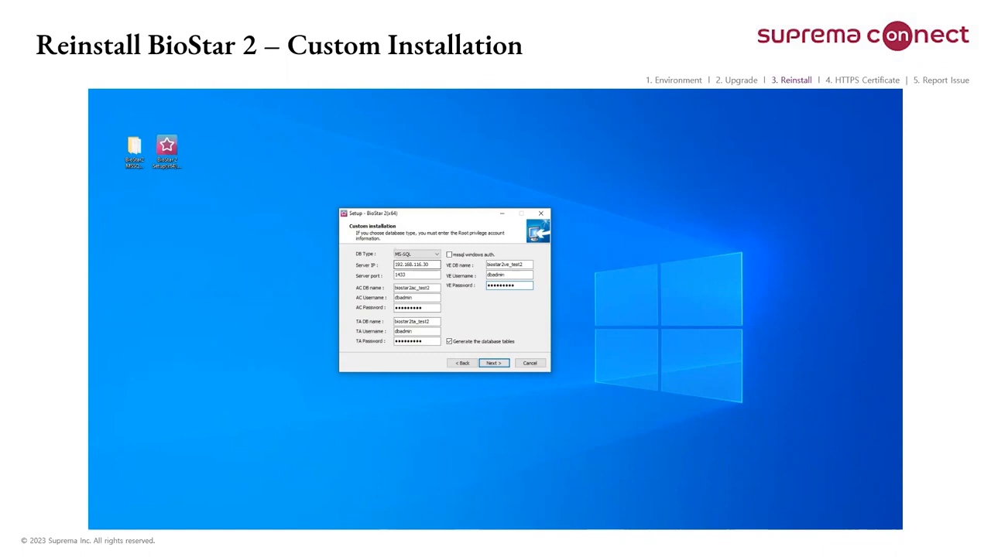
{"action": "key", "text": "Return"}
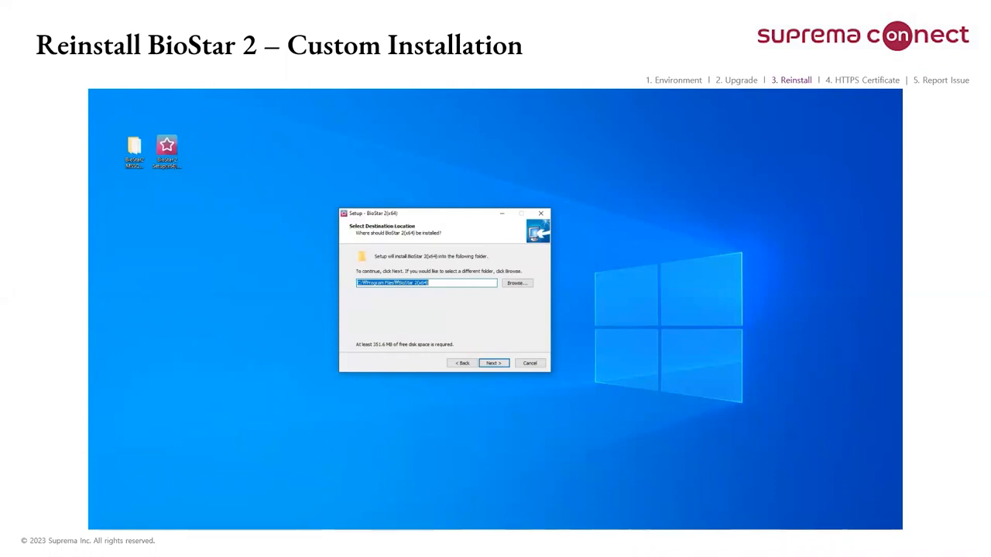
Step: Keep the default destination folder and set the web server's HTTPS port to 444, keeping device port 51212
{"action": "left_click", "coordinate": [491, 363]}
{"action": "left_click", "coordinate": [492, 364]}
{"action": "left_click", "coordinate": [491, 364]}
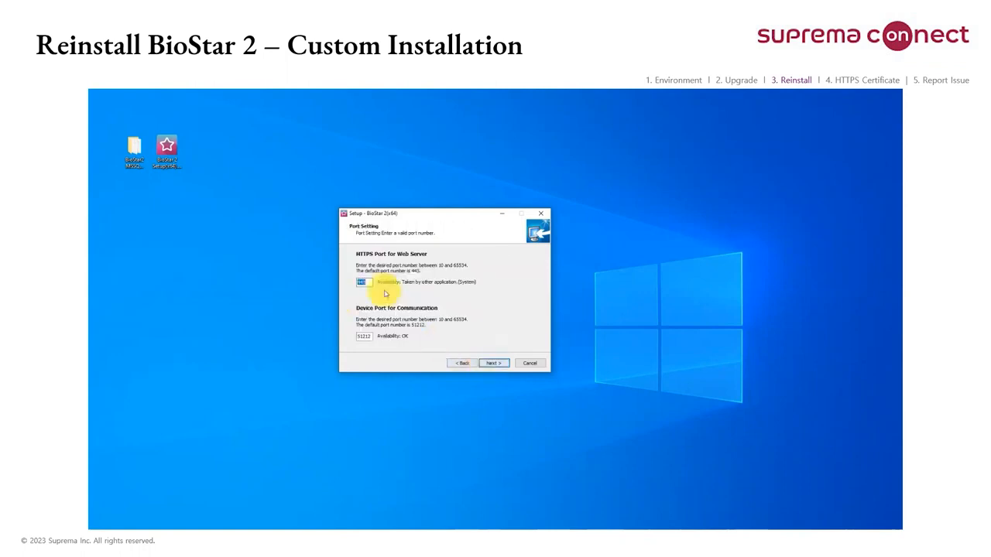
{"action": "key", "text": "Return"}
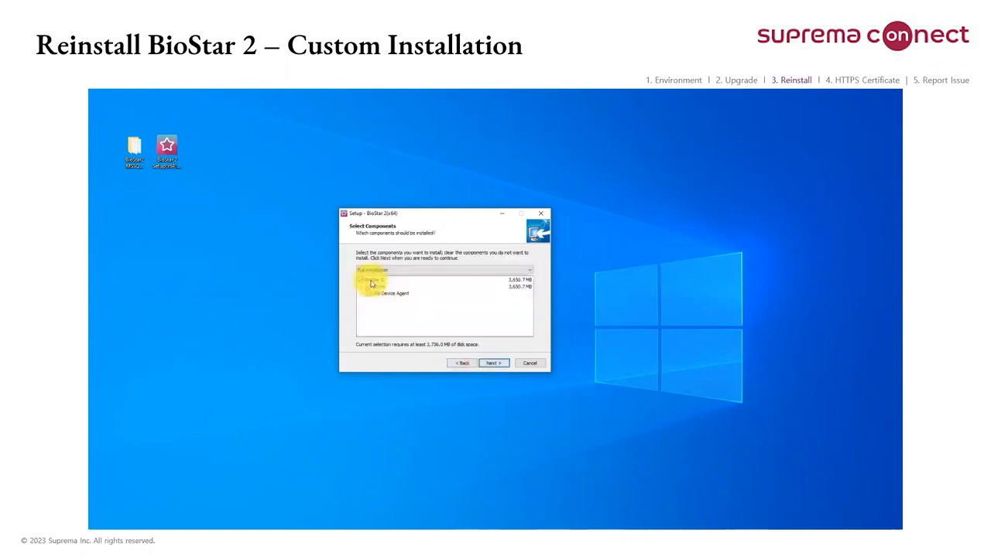
Step: Install BioStar 2 with the preselected components and finish the setup
{"action": "left_click", "coordinate": [502, 362]}
{"action": "left_click", "coordinate": [502, 363]}
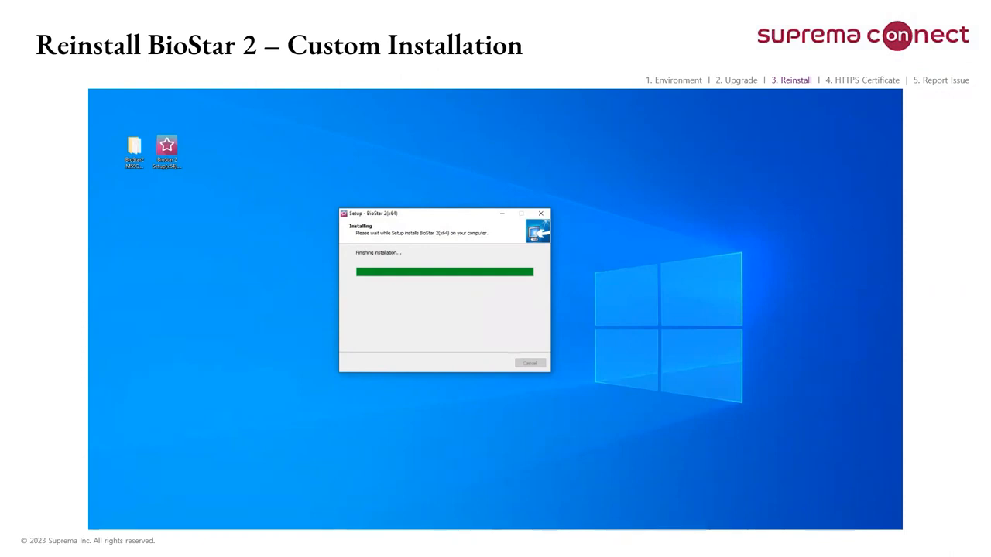
{"action": "left_click", "coordinate": [502, 363]}
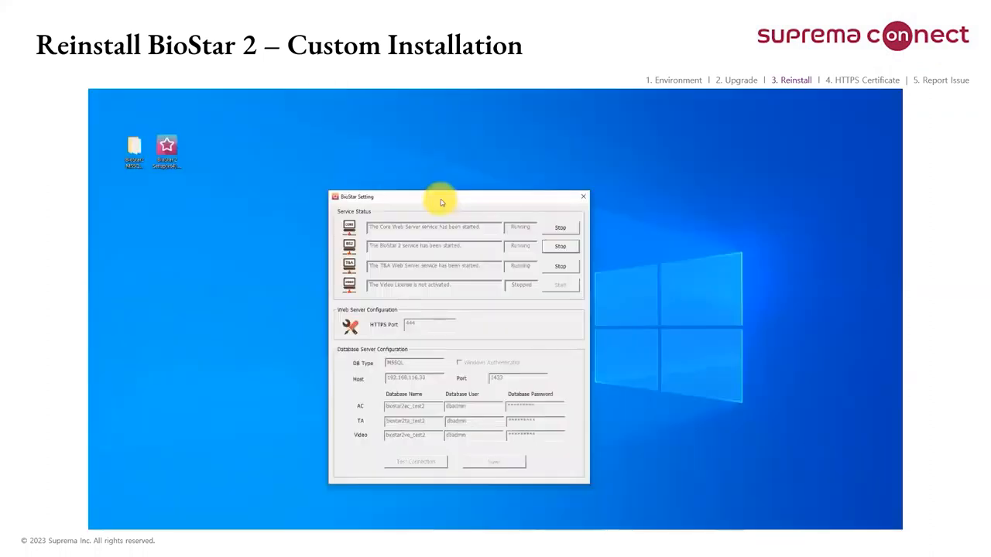
Step: Stop the Core Web Server, BioStar 2 and T&A Web Server services in BioStar Setting, and close it
{"action": "left_click_drag", "start_coordinate": [441, 203], "coordinate": [485, 192]}
{"action": "left_click", "coordinate": [594, 214]}
{"action": "left_click", "coordinate": [592, 233]}
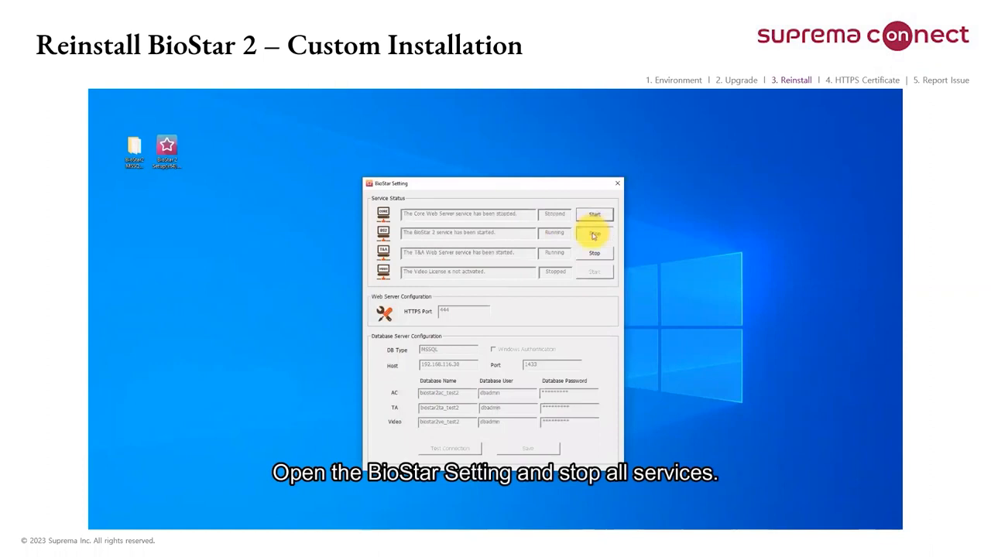
{"action": "left_click", "coordinate": [592, 250]}
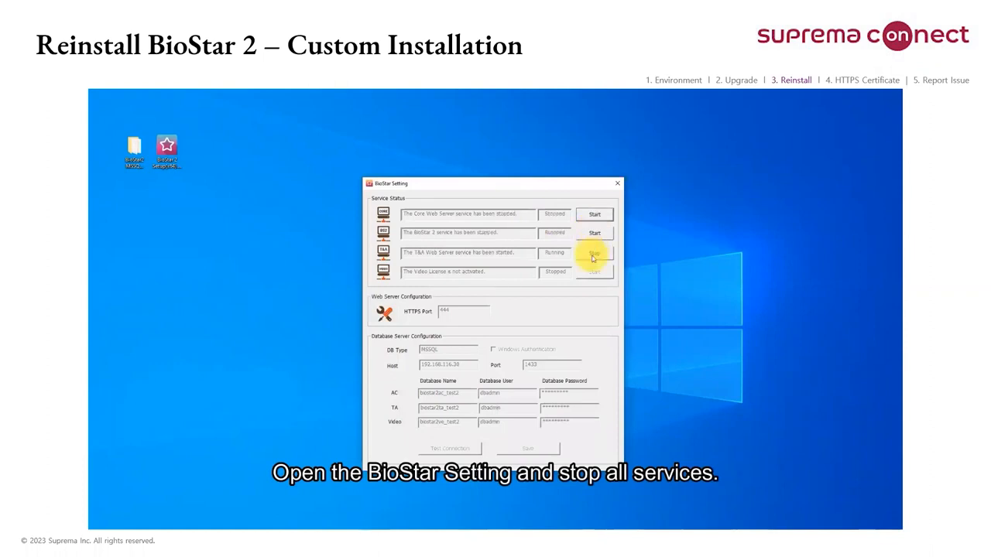
{"action": "left_click", "coordinate": [620, 185]}
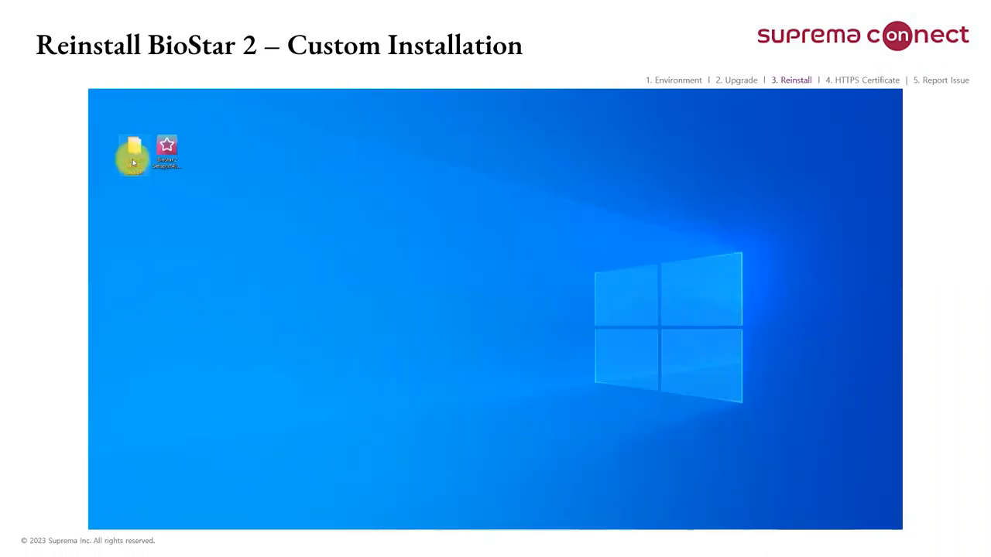
Step: Open the BioStar2 MSSQL BackUP folder and the Program Files BioStar 2(x64) folder, and arrange both windows side by side
{"action": "double_click", "coordinate": [133, 161]}
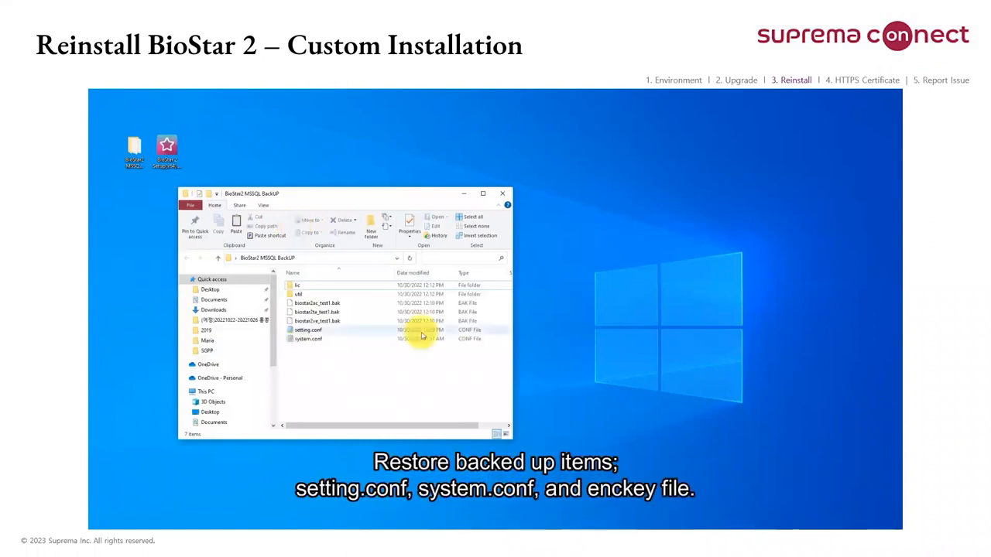
{"action": "left_click", "coordinate": [329, 288]}
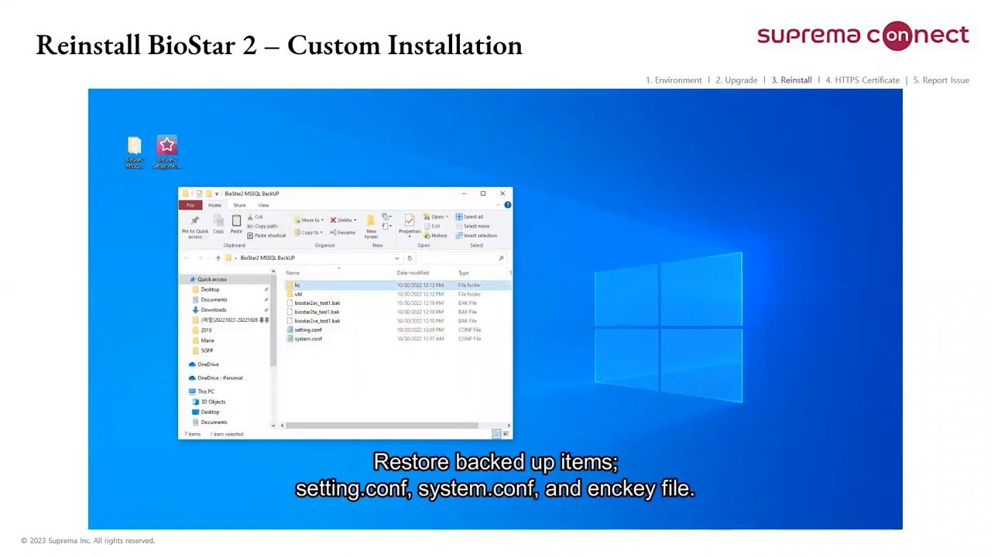
{"action": "key", "text": "super+e"}
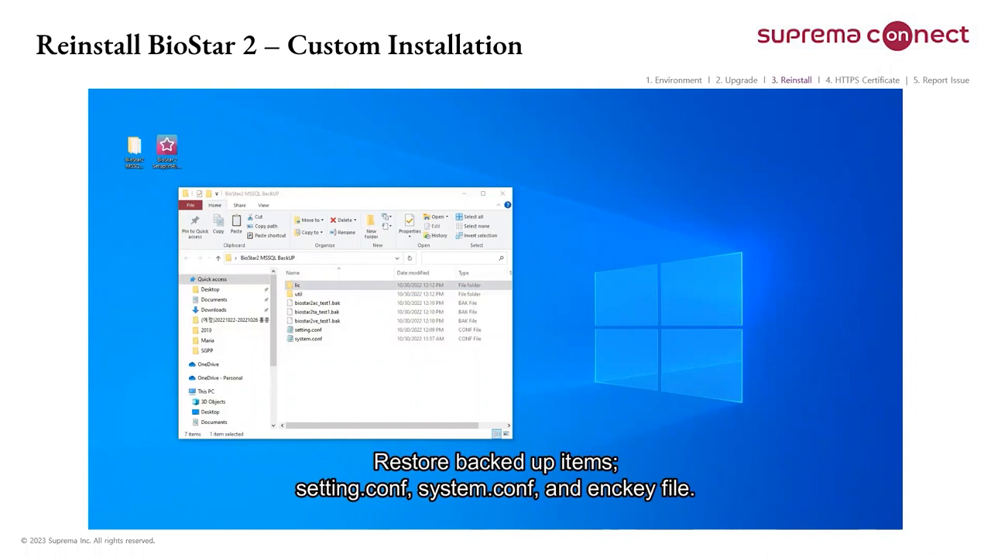
{"action": "left_click_drag", "start_coordinate": [902, 160], "coordinate": [699, 196]}
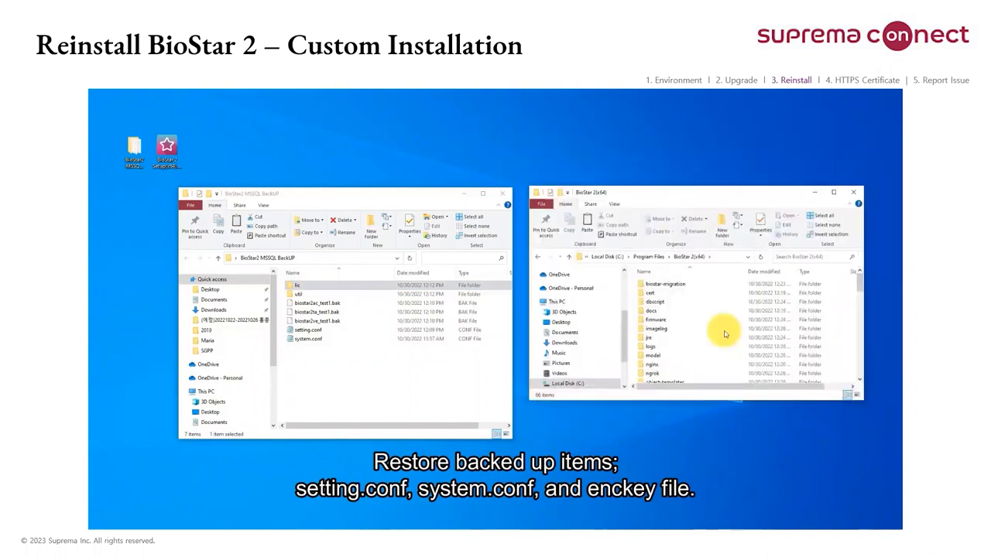
{"action": "left_click_drag", "start_coordinate": [724, 402], "coordinate": [620, 443]}
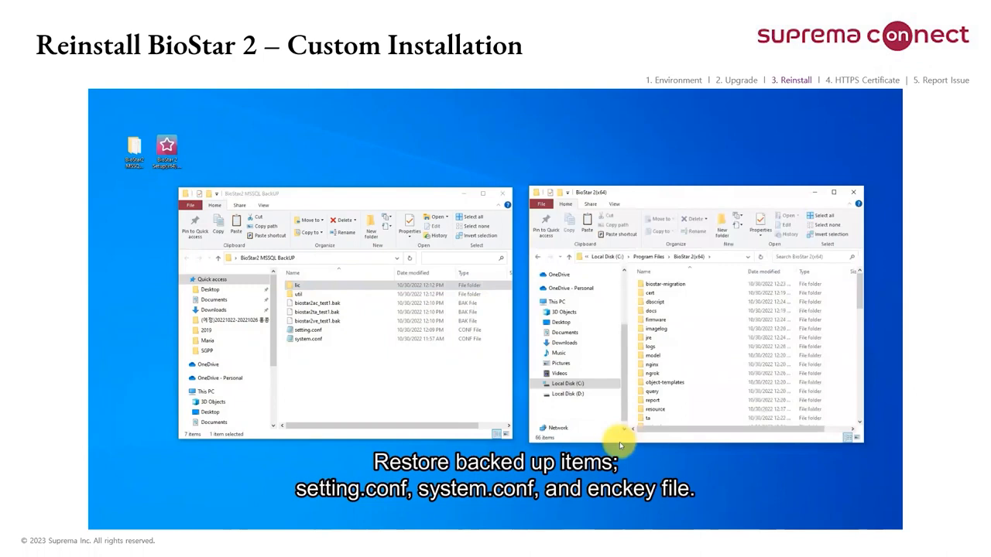
Step: Copy the lic folder from the BioStar2 MSSQL BackUP folder into the BioStar 2(x64) installation folder
{"action": "right_click", "coordinate": [324, 285]}
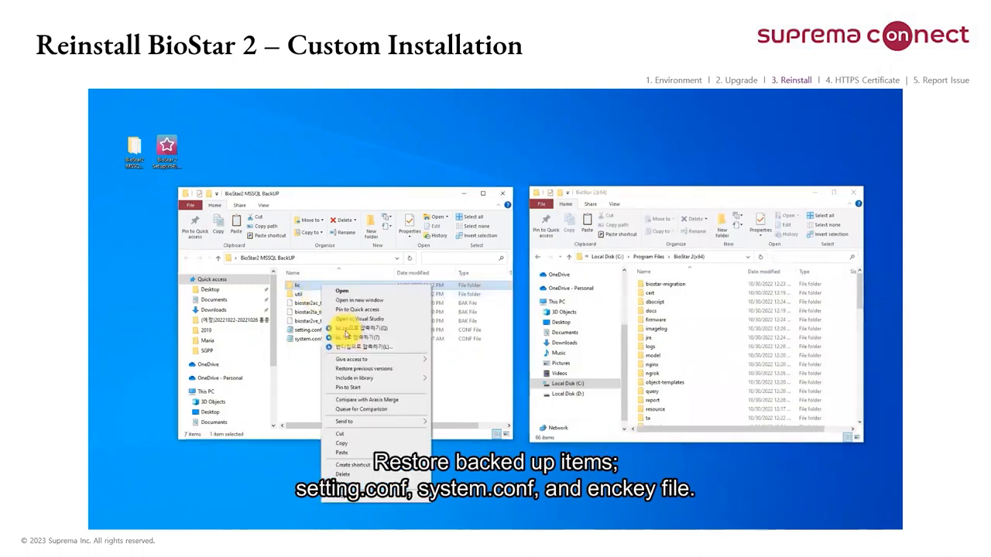
{"action": "left_click", "coordinate": [345, 443]}
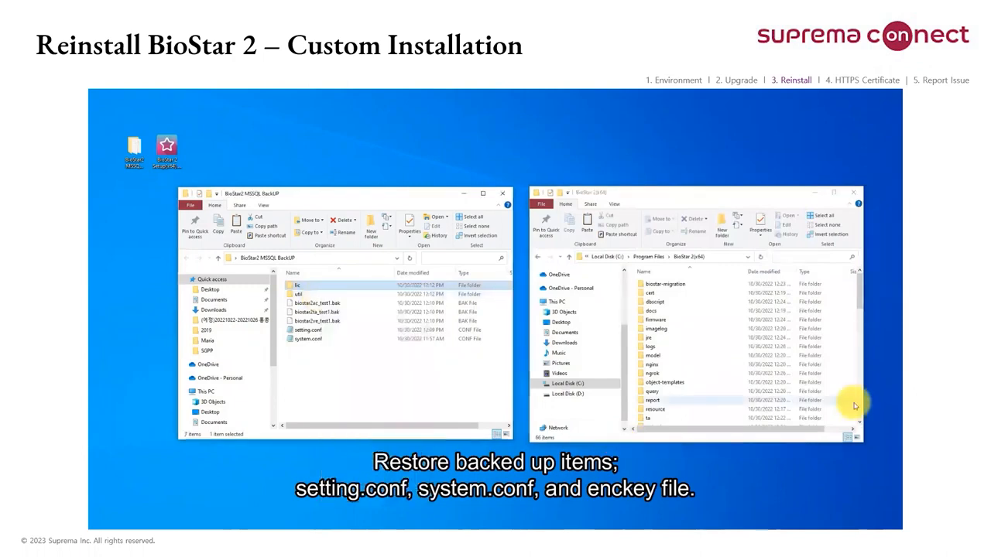
{"action": "left_click", "coordinate": [854, 401]}
{"action": "left_click", "coordinate": [632, 289]}
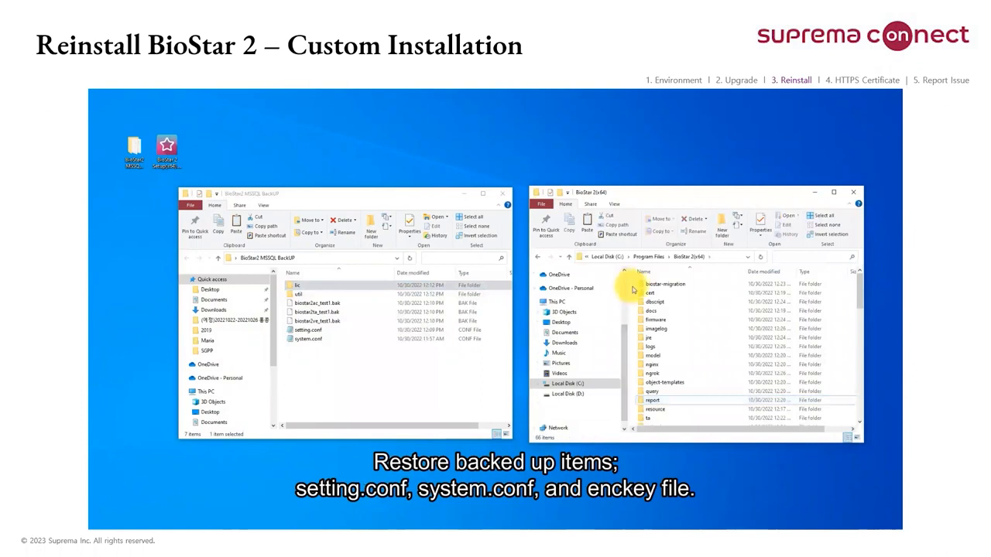
{"action": "key", "text": "ctrl+v"}
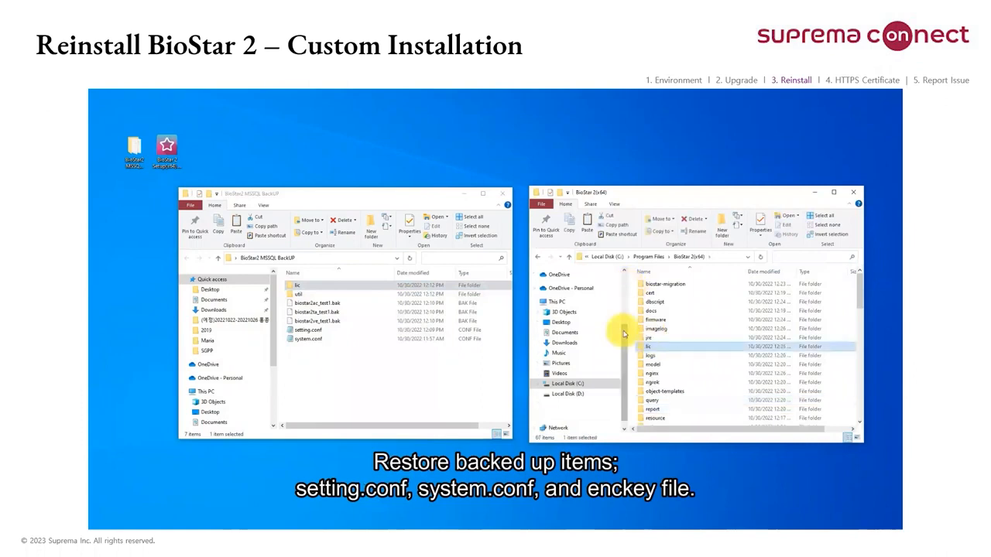
Step: Copy setting.conf and system.conf from the backup folder into BioStar 2(x64), replacing the files already in the destination
{"action": "left_click", "coordinate": [305, 330], "text": "ctrl"}
{"action": "left_click", "coordinate": [313, 339], "text": "ctrl"}
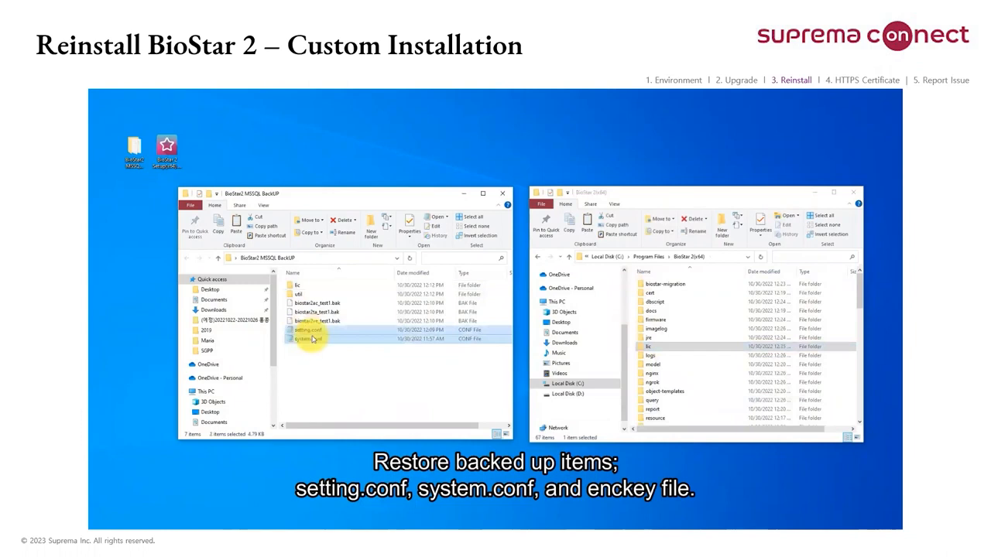
{"action": "right_click", "coordinate": [313, 339]}
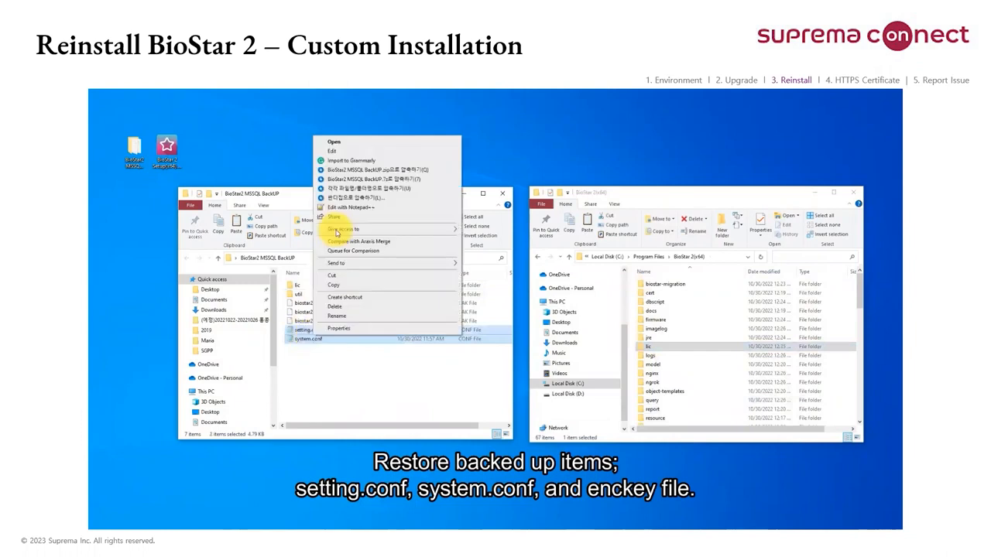
{"action": "left_click", "coordinate": [336, 285]}
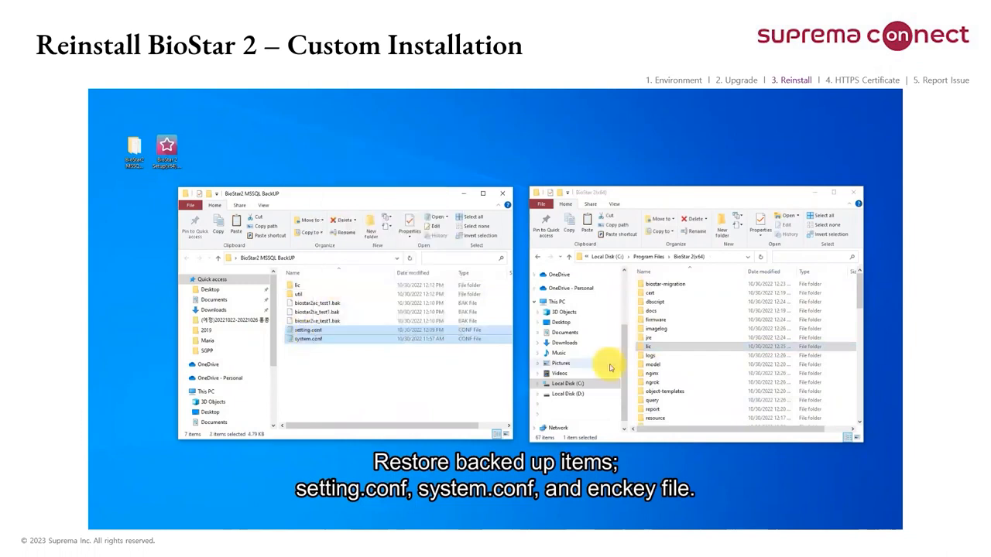
{"action": "left_click", "coordinate": [633, 365]}
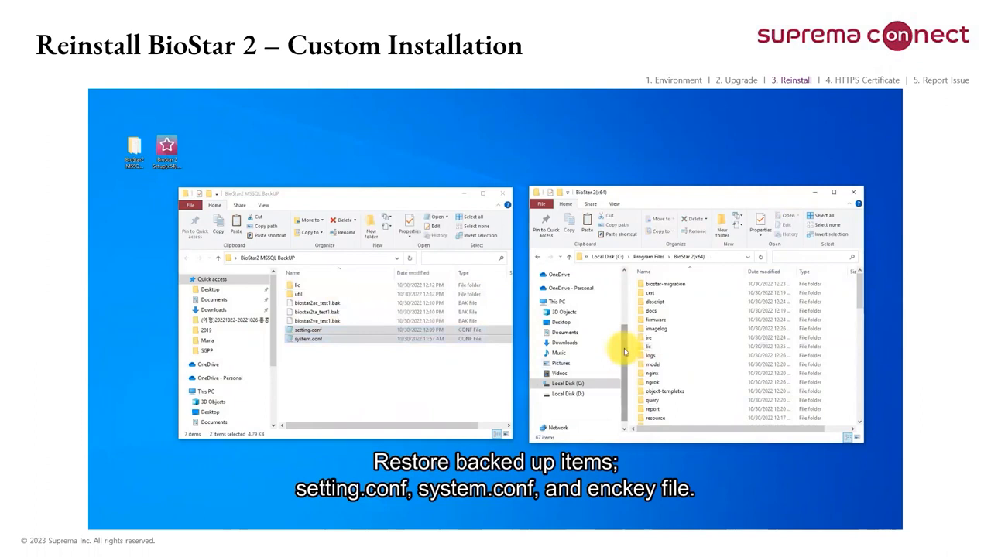
{"action": "key", "text": "ctrl+v"}
{"action": "left_click", "coordinate": [259, 247]}
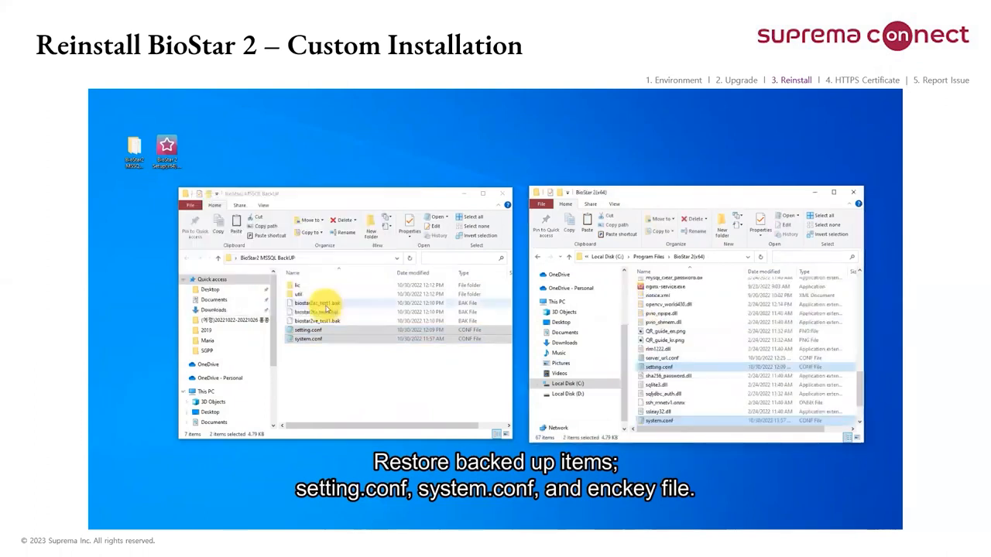
Step: Copy the enckey file from the backup's util folder into the util folder of BioStar 2(x64), replacing the existing file
{"action": "scroll", "coordinate": [682, 356], "scroll_direction": "up", "scroll_amount": 8}
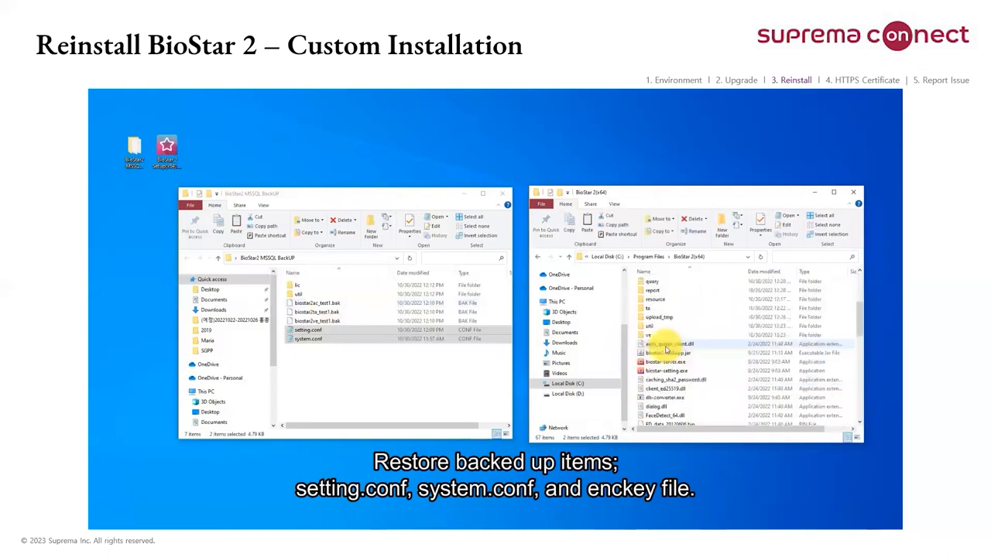
{"action": "double_click", "coordinate": [651, 326]}
{"action": "left_click", "coordinate": [335, 294]}
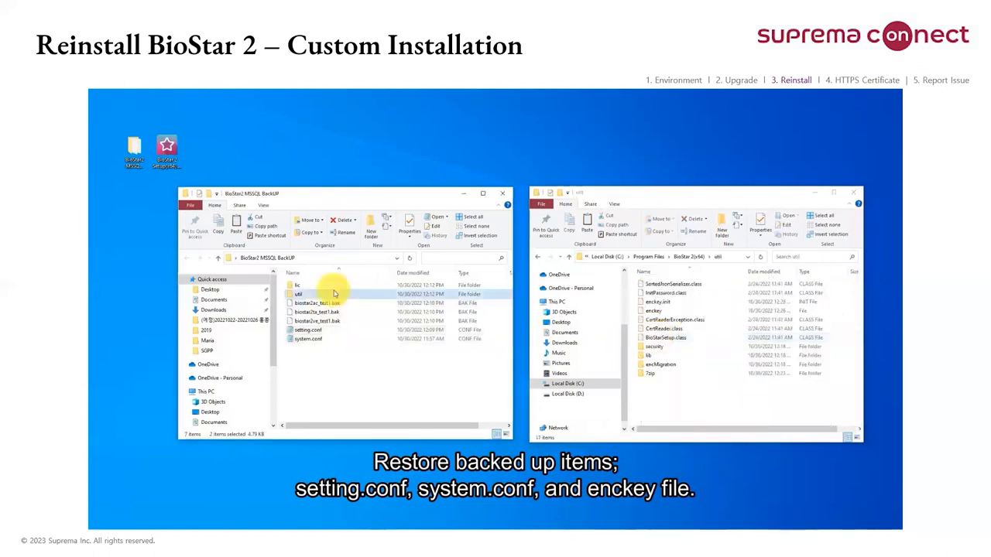
{"action": "double_click", "coordinate": [334, 293]}
{"action": "left_click", "coordinate": [336, 347]}
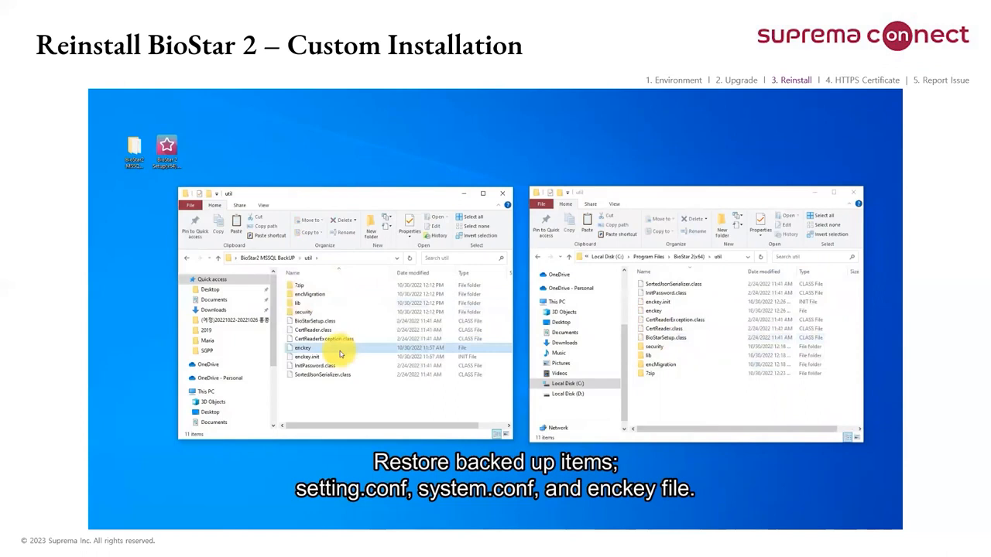
{"action": "right_click", "coordinate": [366, 347]}
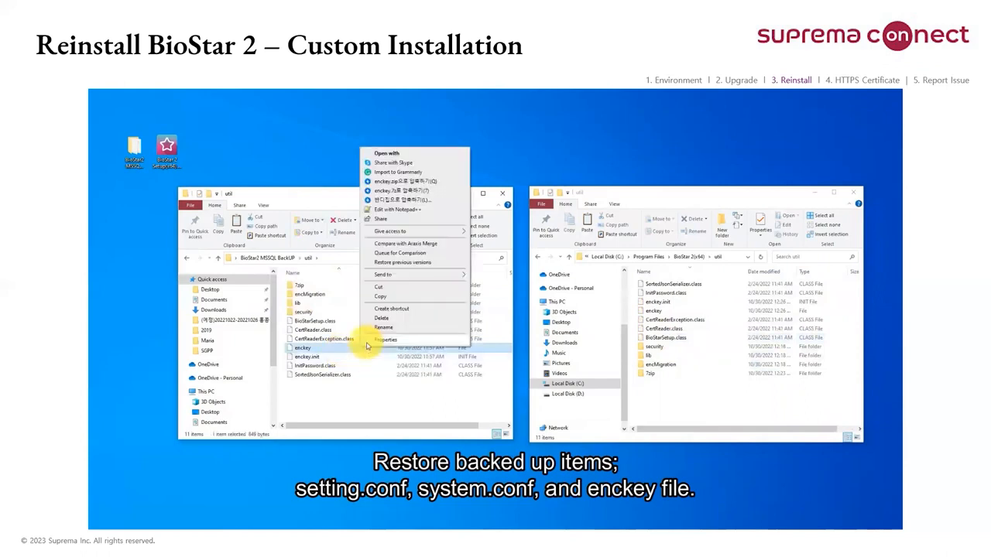
{"action": "left_click", "coordinate": [384, 298]}
{"action": "left_click", "coordinate": [740, 408]}
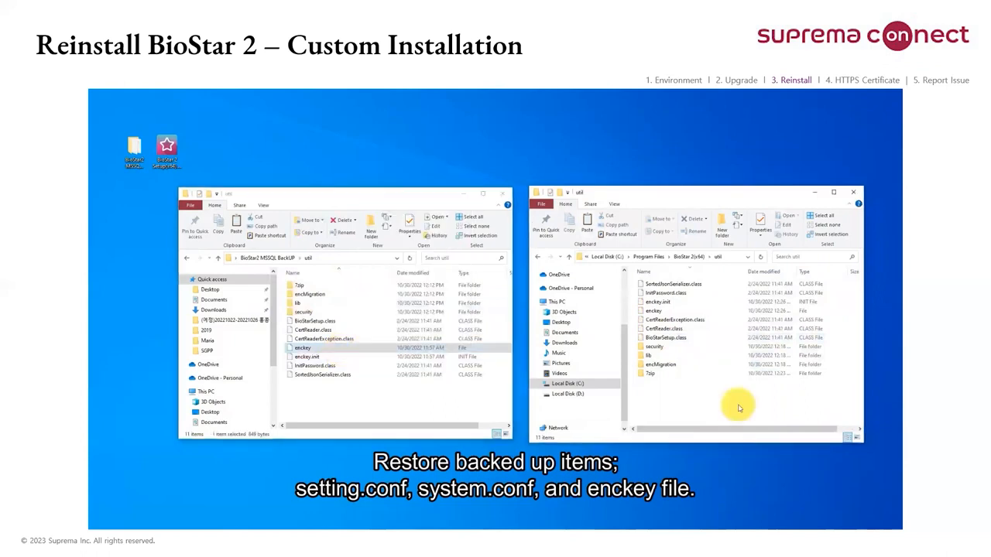
{"action": "right_click", "coordinate": [739, 408]}
{"action": "left_click", "coordinate": [750, 333]}
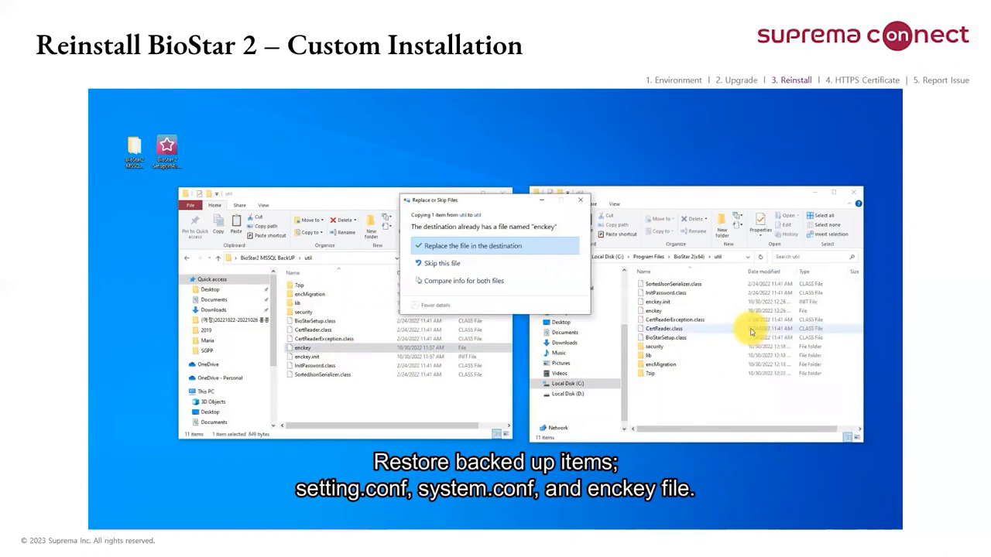
{"action": "left_click", "coordinate": [435, 247]}
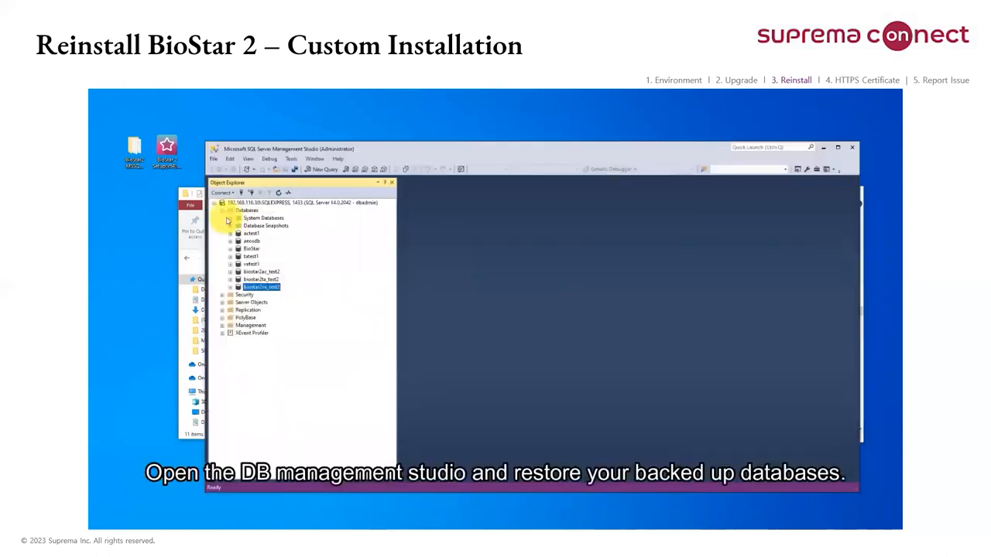
Step: In SQL Server Management Studio, restore the biostar2ac_test1 database from the backup file biostar2ac_test1.bak, using Device as the source
{"action": "right_click", "coordinate": [242, 214]}
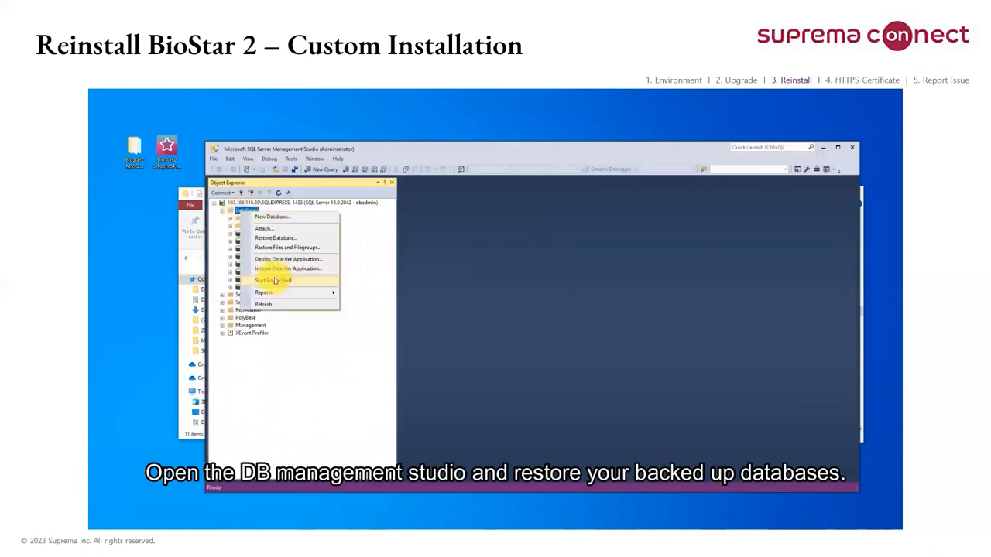
{"action": "left_click", "coordinate": [284, 239]}
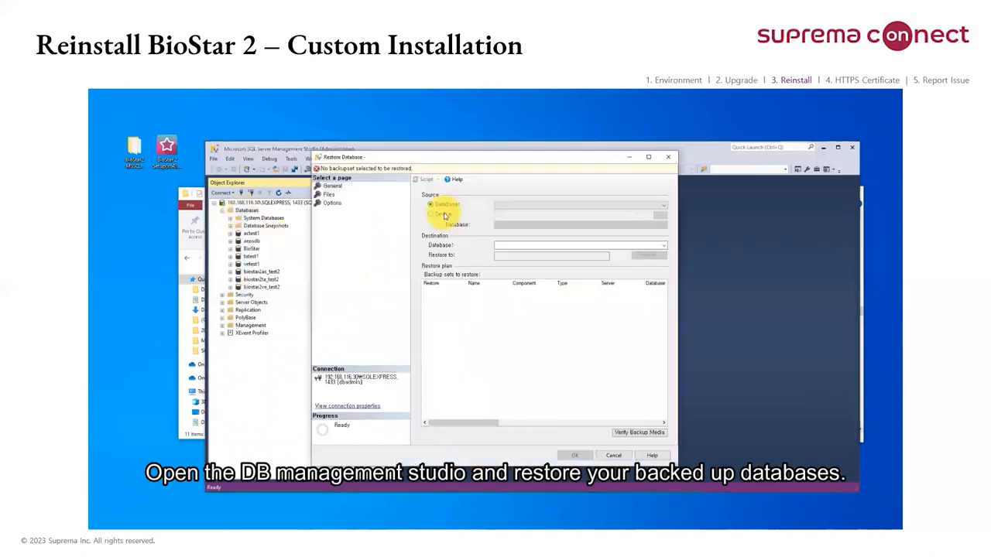
{"action": "left_click", "coordinate": [444, 215]}
{"action": "left_click", "coordinate": [665, 218]}
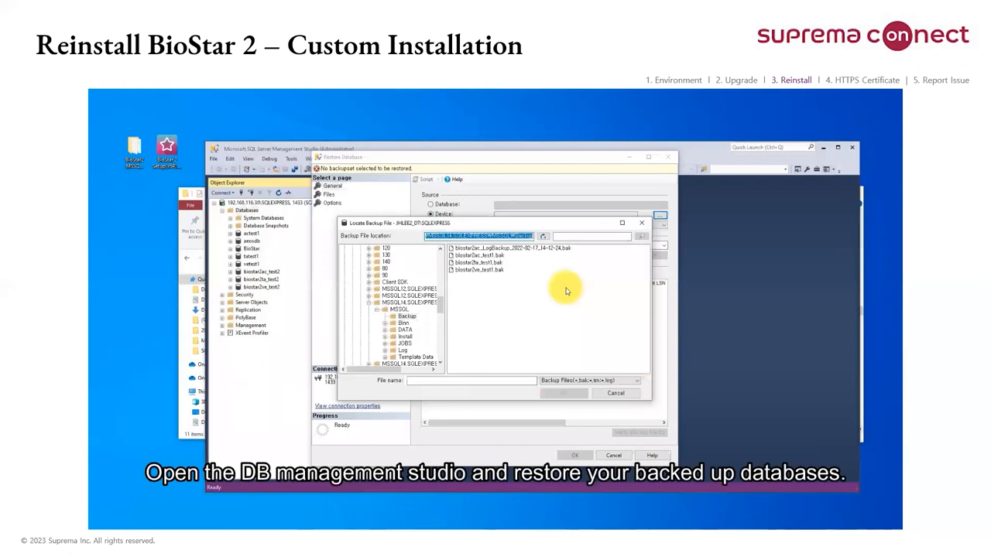
{"action": "left_click", "coordinate": [482, 255]}
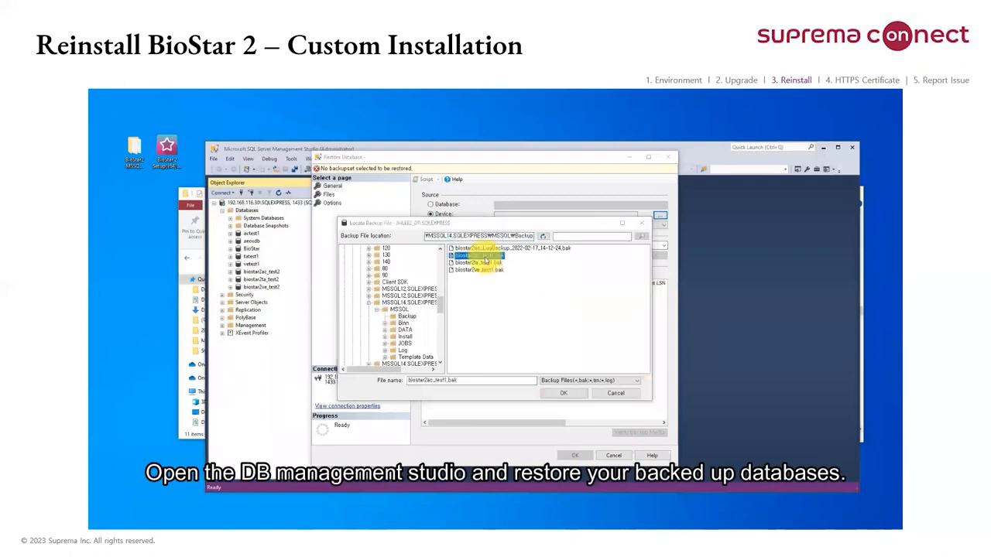
{"action": "double_click", "coordinate": [484, 257]}
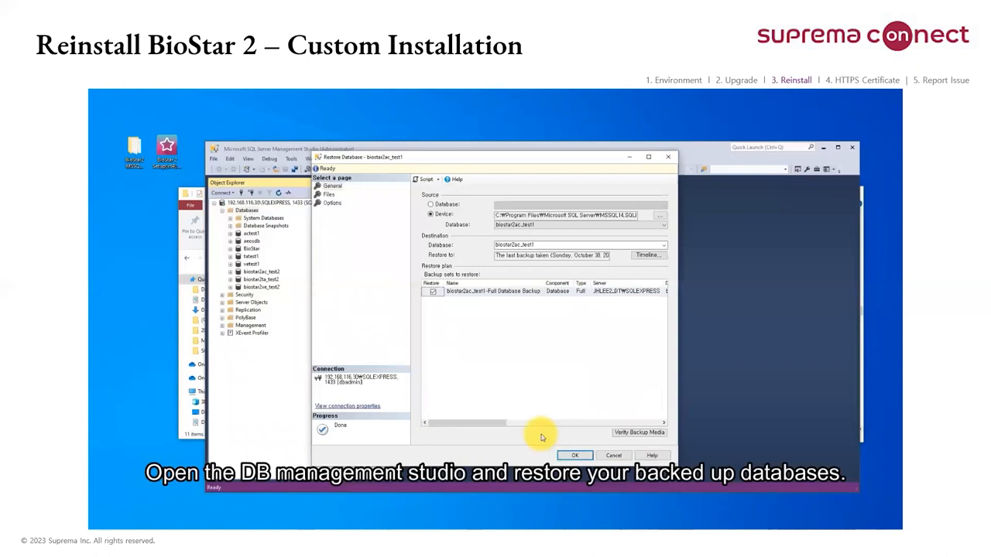
{"action": "left_click", "coordinate": [329, 195]}
{"action": "left_click", "coordinate": [332, 203]}
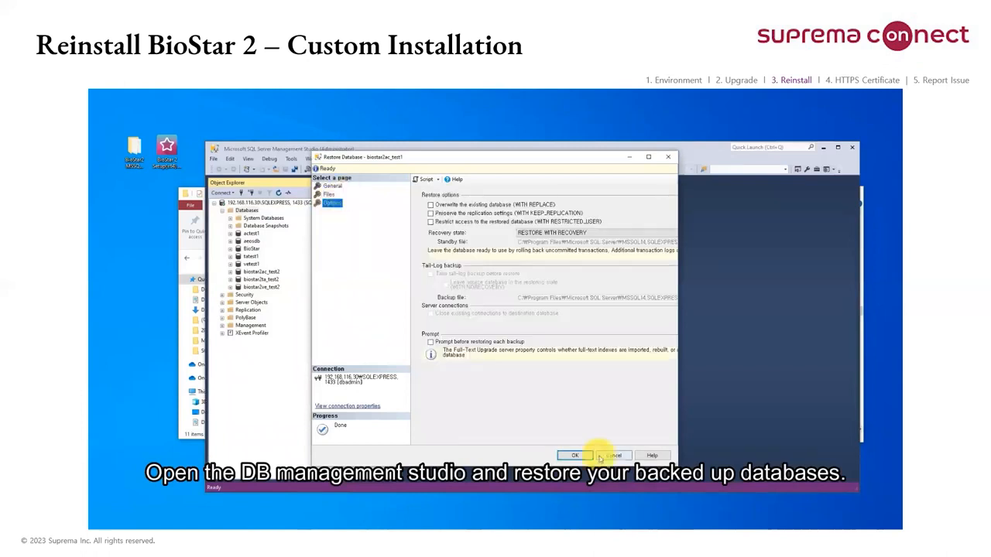
{"action": "left_click", "coordinate": [573, 456]}
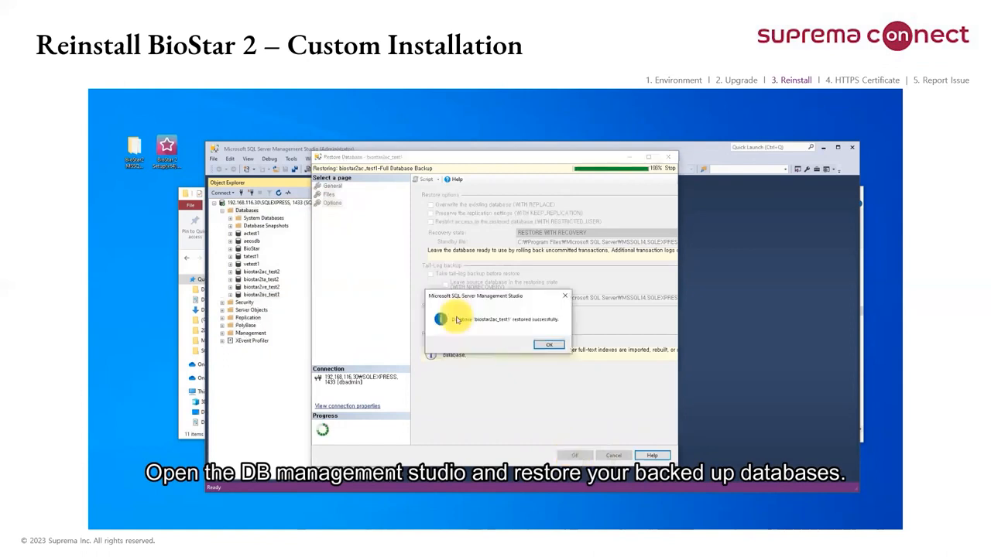
{"action": "key", "text": "Return"}
Step: Restore the biostar2ta_test1 database from its backup file, using Device as the source
{"action": "left_click", "coordinate": [240, 211]}
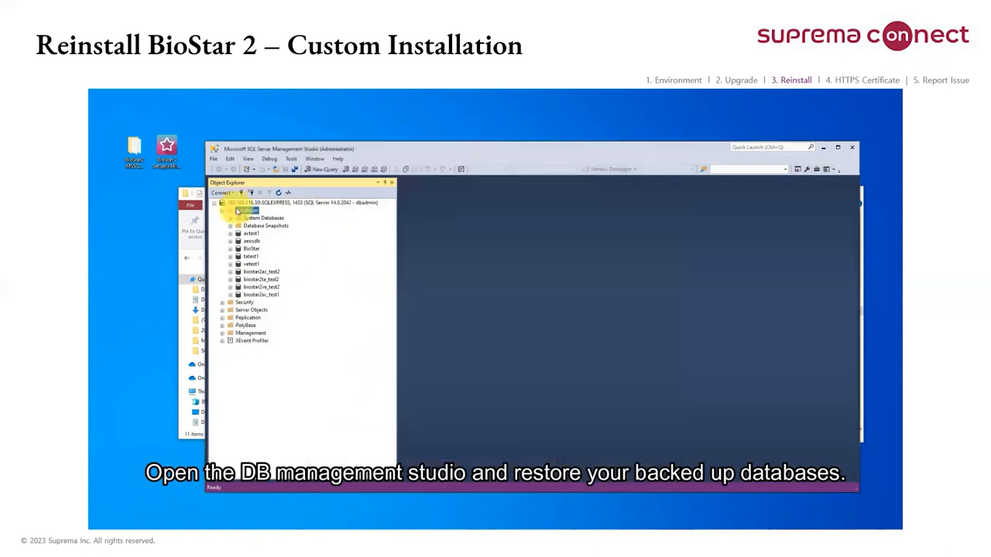
{"action": "right_click", "coordinate": [238, 210]}
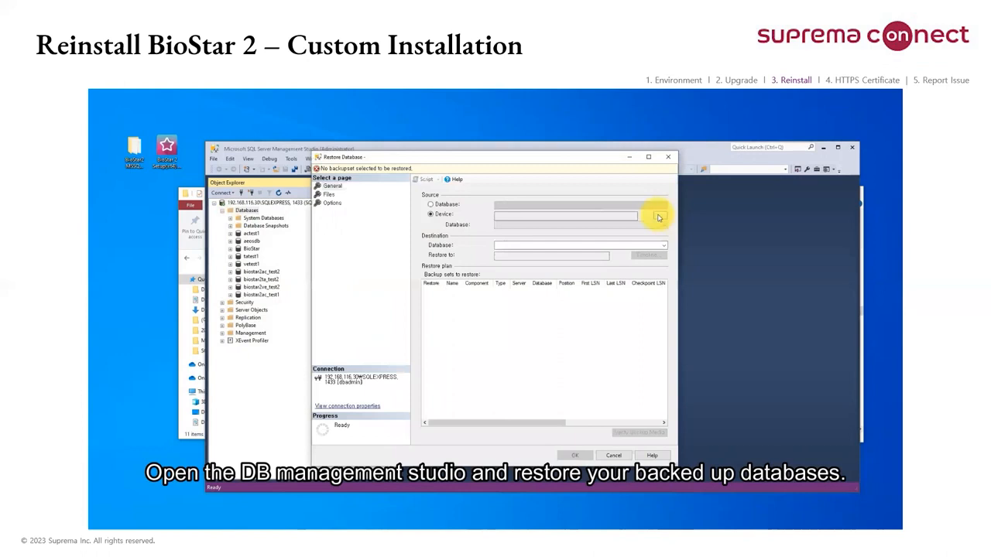
{"action": "left_click", "coordinate": [659, 215]}
{"action": "left_click", "coordinate": [509, 368]}
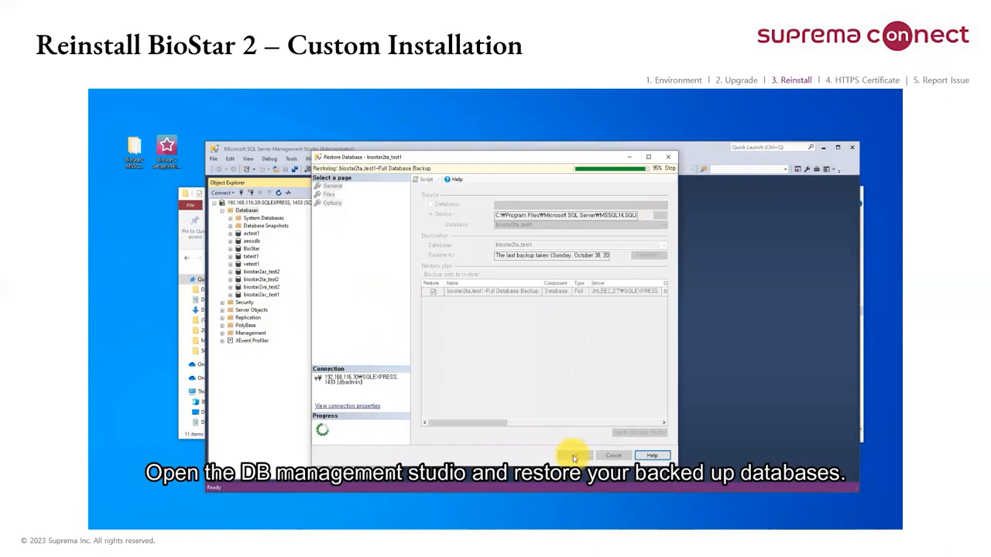
{"action": "left_click", "coordinate": [549, 346]}
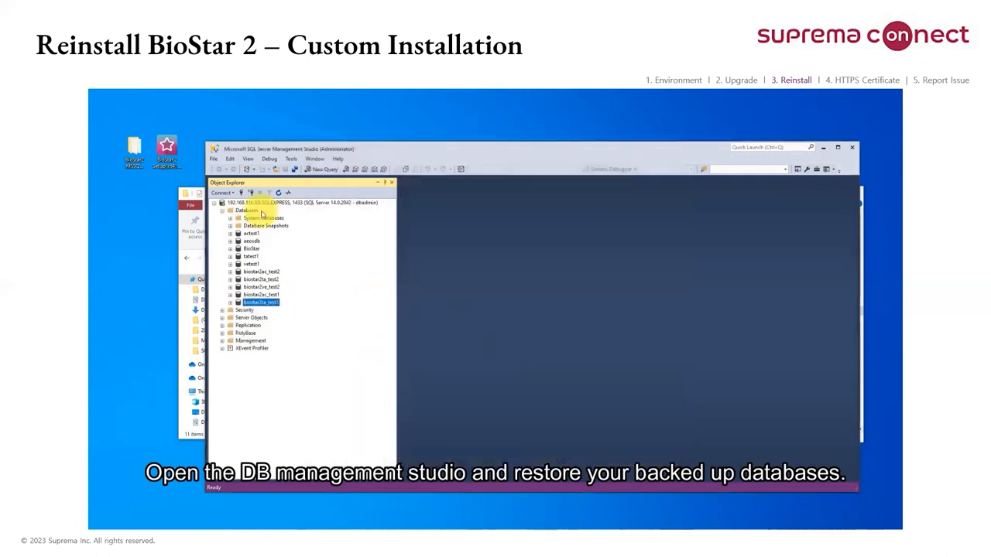
Step: Restore the biostar2ve_test1 database from its backup file, using Device as the source
{"action": "right_click", "coordinate": [246, 211]}
{"action": "left_click", "coordinate": [290, 237]}
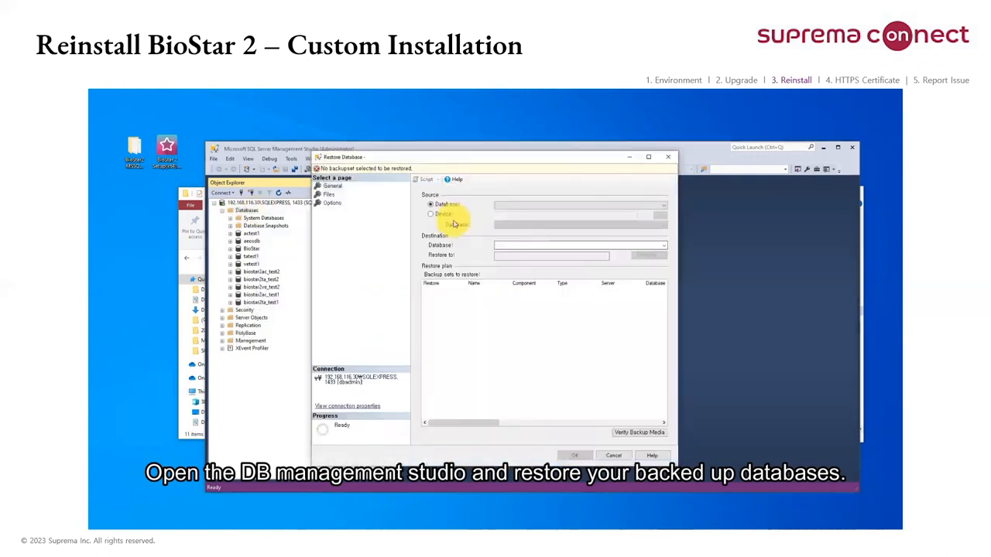
{"action": "left_click", "coordinate": [431, 214]}
{"action": "left_click", "coordinate": [660, 215]}
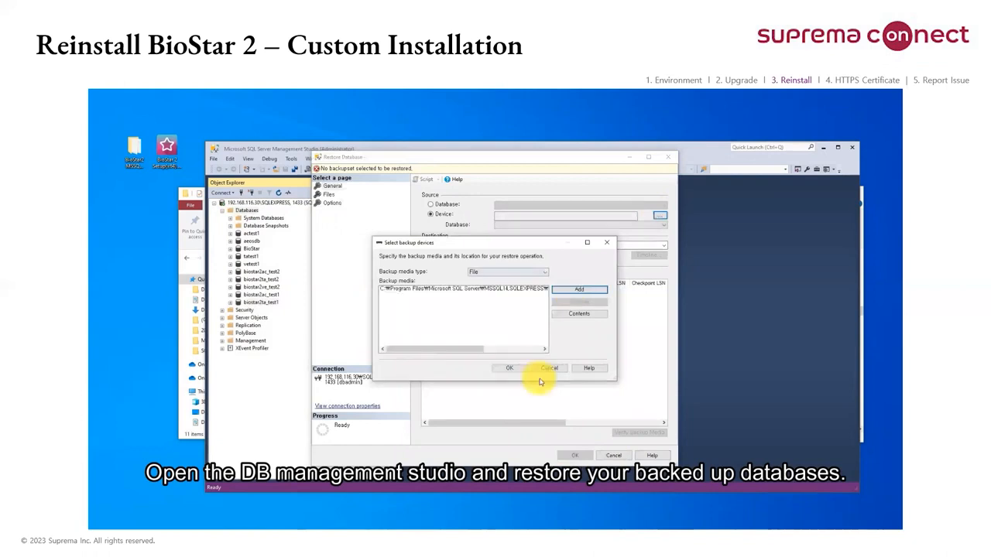
{"action": "left_click", "coordinate": [571, 455]}
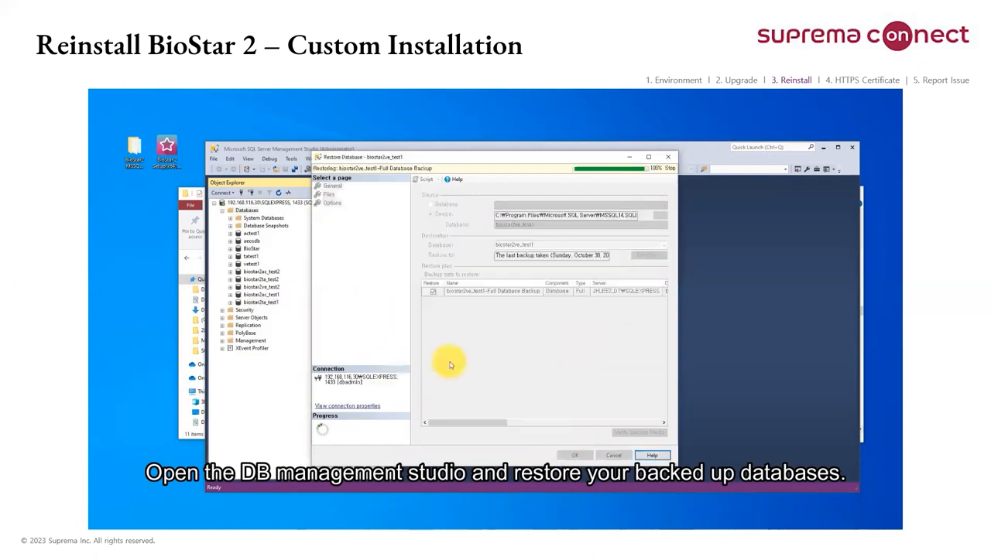
{"action": "left_click", "coordinate": [540, 345]}
{"action": "left_click", "coordinate": [261, 310]}
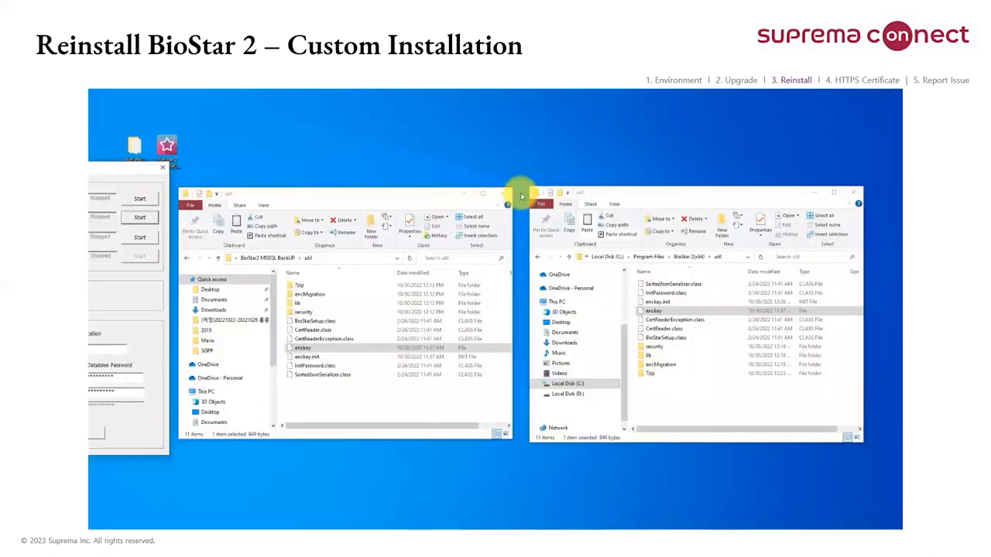
Step: Bring BioStar Setting fully into view and test its connection to the AC, TA and Video databases
{"action": "left_click_drag", "start_coordinate": [521, 197], "coordinate": [563, 194]}
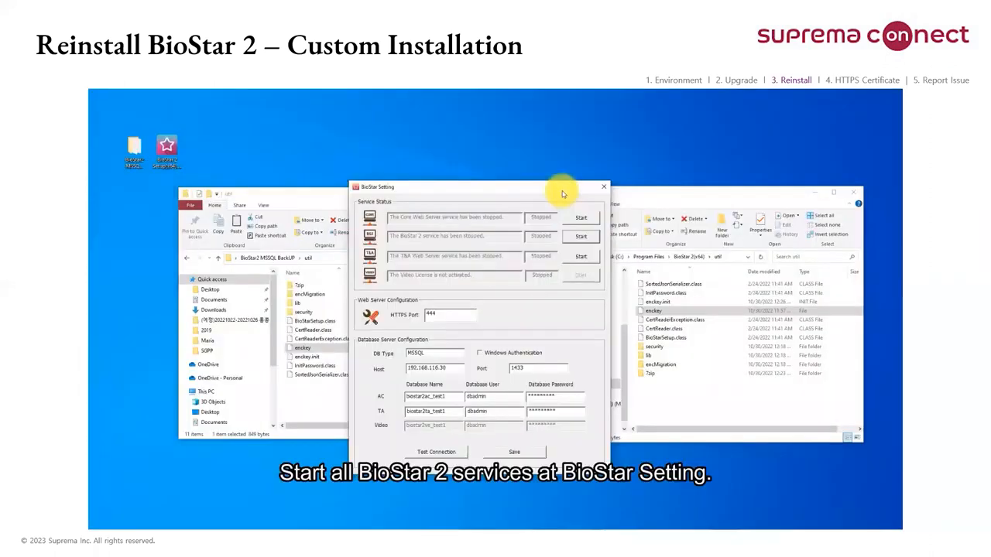
{"action": "left_click", "coordinate": [436, 453]}
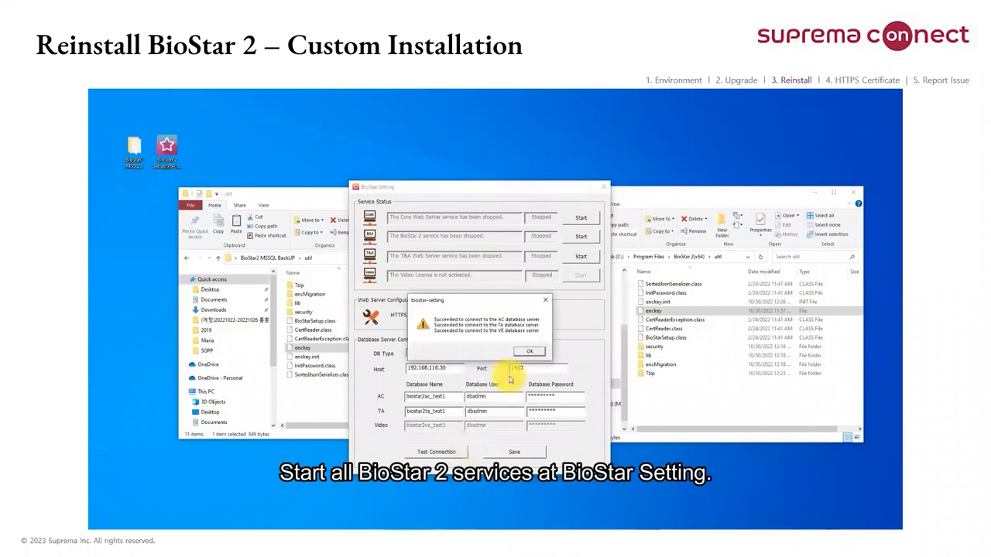
{"action": "left_click", "coordinate": [530, 351]}
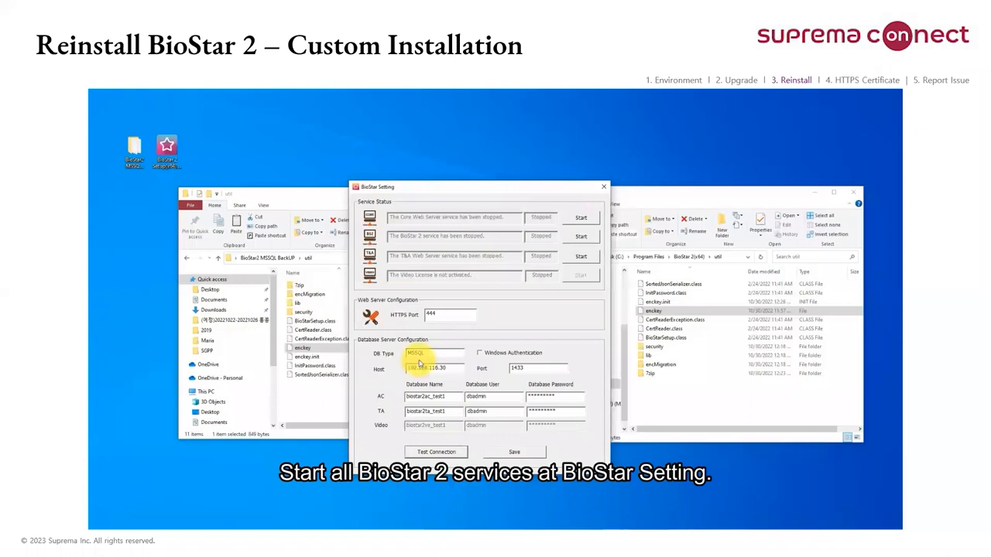
Step: Start the Core Web Server, BioStar 2 and T&A Web Server services, and close BioStar Setting
{"action": "left_click", "coordinate": [575, 220]}
{"action": "left_click", "coordinate": [576, 238]}
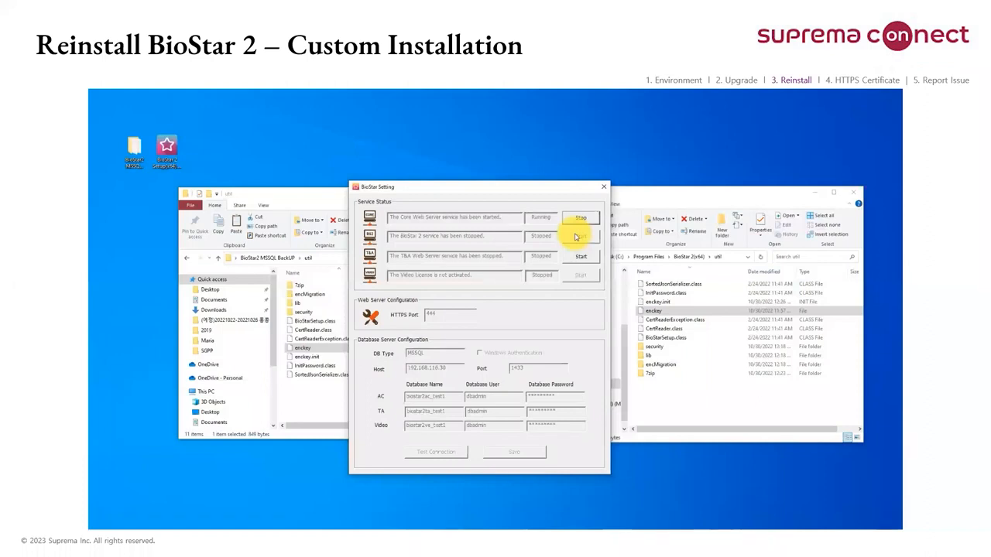
{"action": "left_click", "coordinate": [579, 236]}
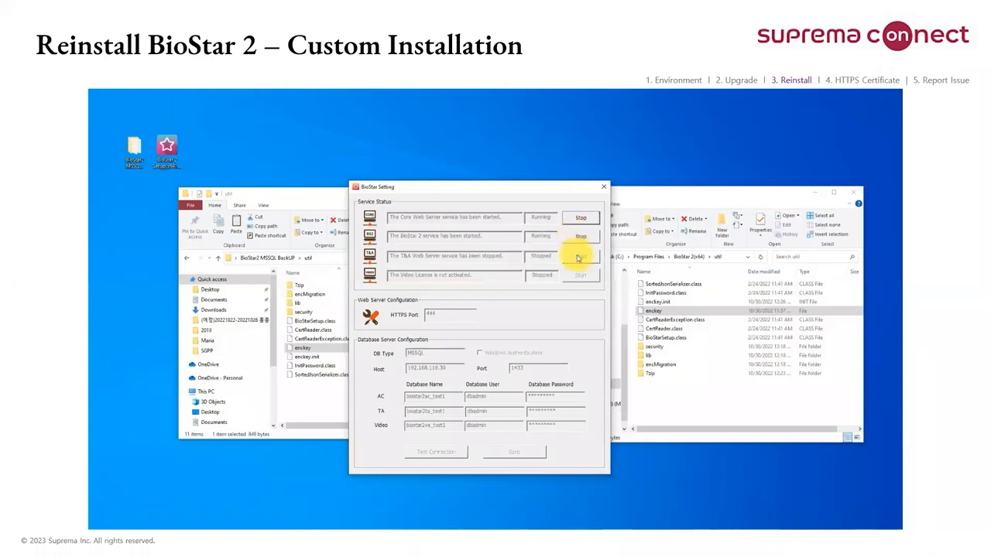
{"action": "left_click", "coordinate": [605, 187]}
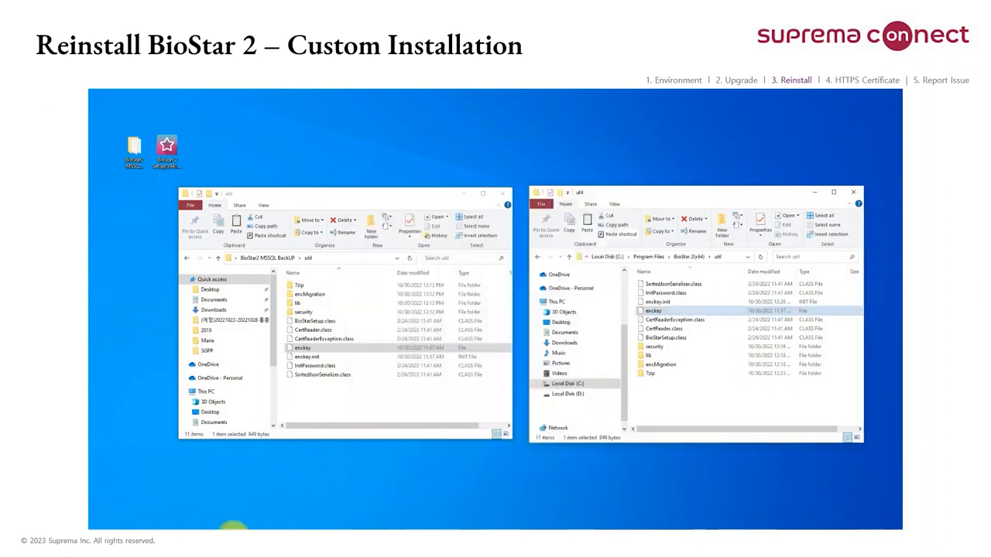
Step: In Chrome, open the BioStar 2 login page at 192.168.116.30:444 and log in as admin with the account password
{"action": "left_click", "coordinate": [438, 231]}
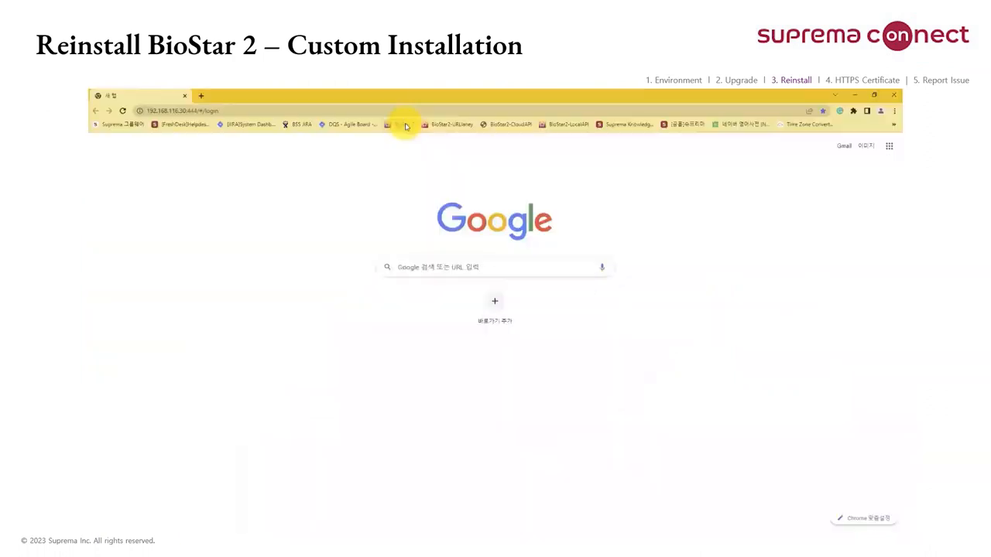
{"action": "key", "text": "Return"}
{"action": "type", "text": "admin"}
{"action": "key", "text": "Tab"}
{"action": "type", "text": "1••••••"}
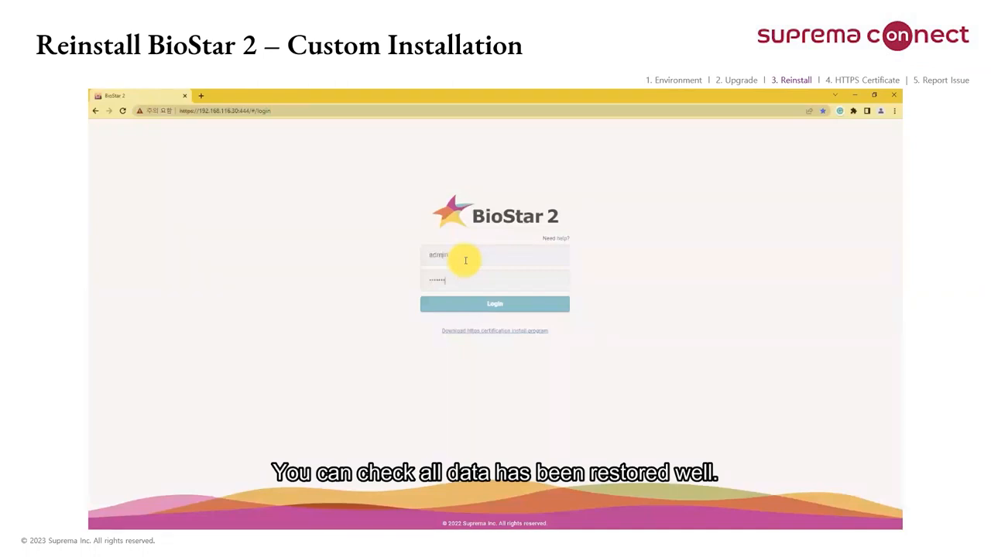
{"action": "key", "text": "Return"}
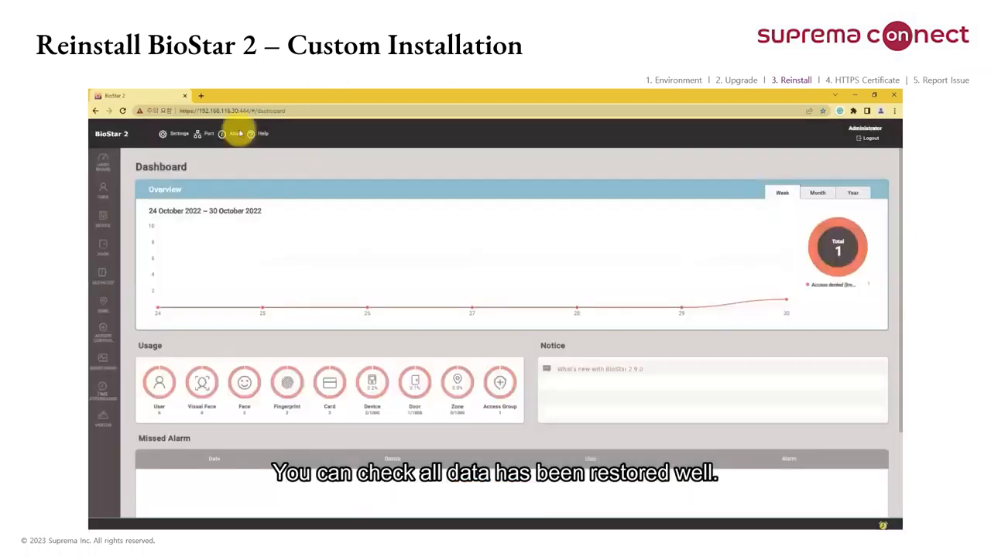
Step: Check the version and licence information, then review the restored users, doors and monitoring event log
{"action": "left_click", "coordinate": [235, 133]}
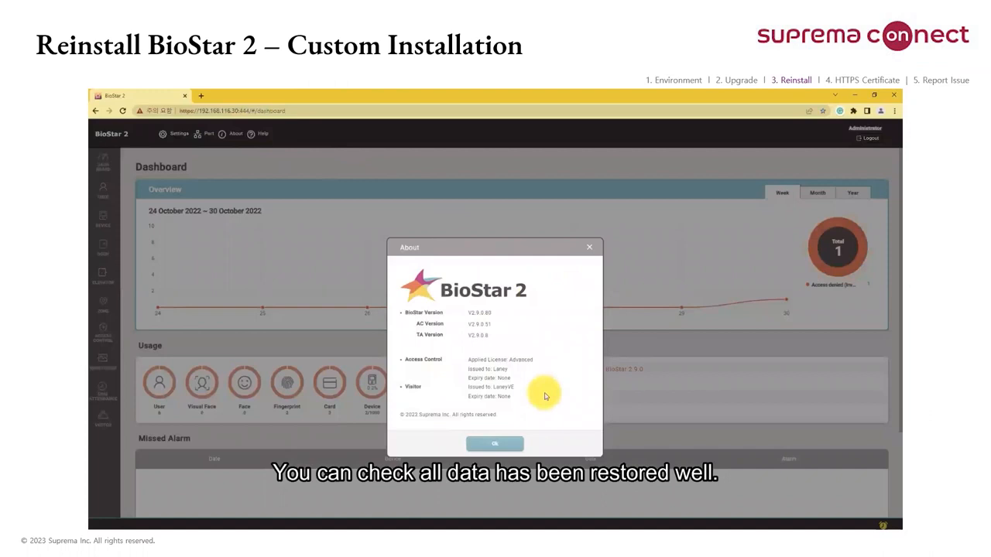
{"action": "left_click", "coordinate": [496, 444]}
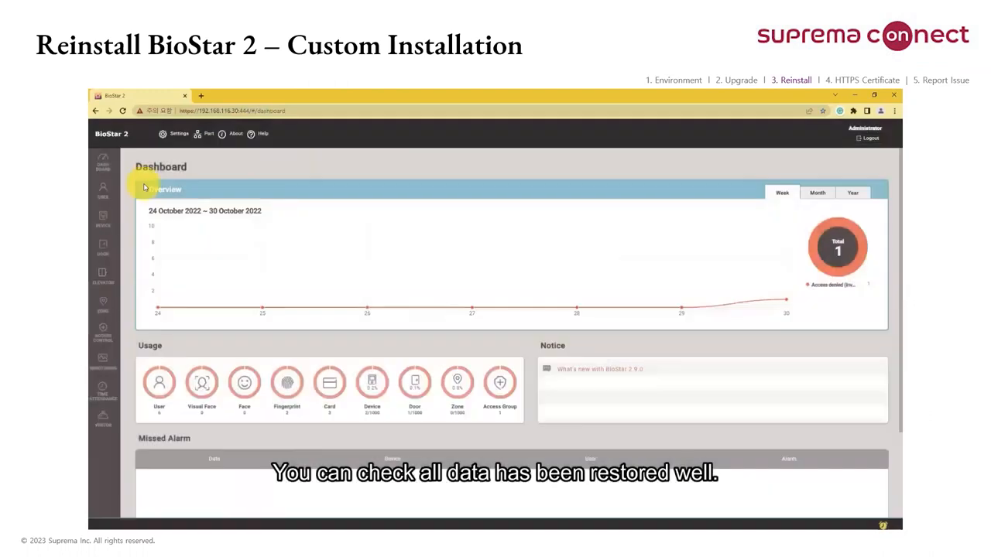
{"action": "left_click", "coordinate": [105, 199]}
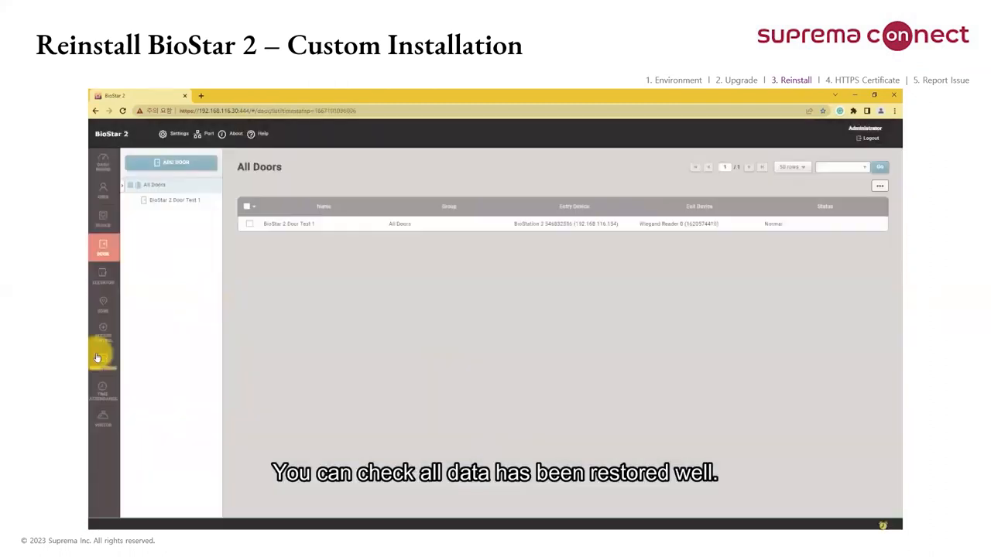
{"action": "left_click", "coordinate": [99, 357]}
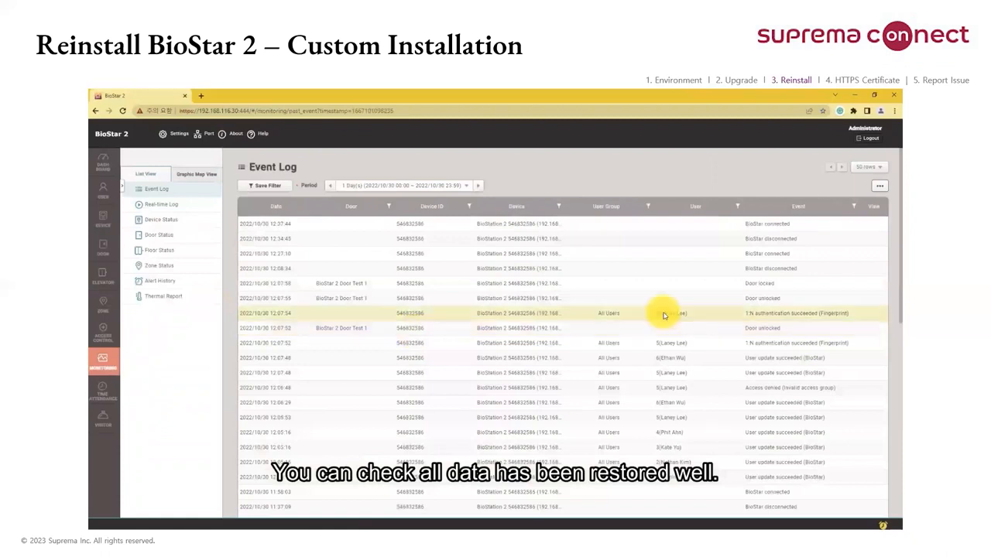